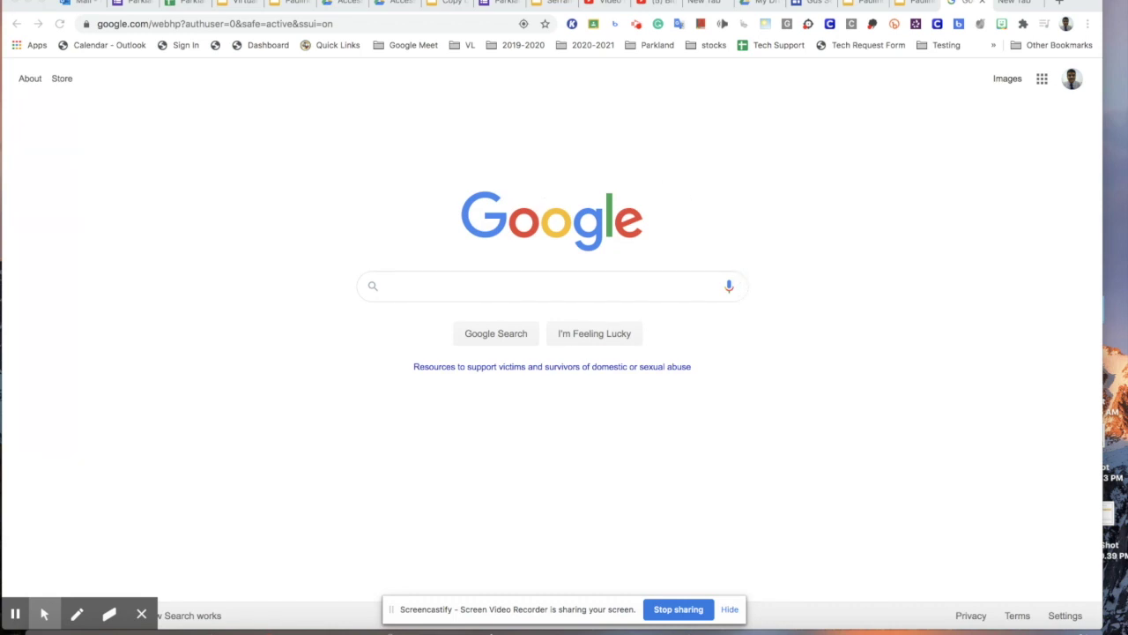
From a new tab, find the Chrome Web Store via Google and search it for 'screencastify'.
{"action": "left_click", "coordinate": [1016, 2]}
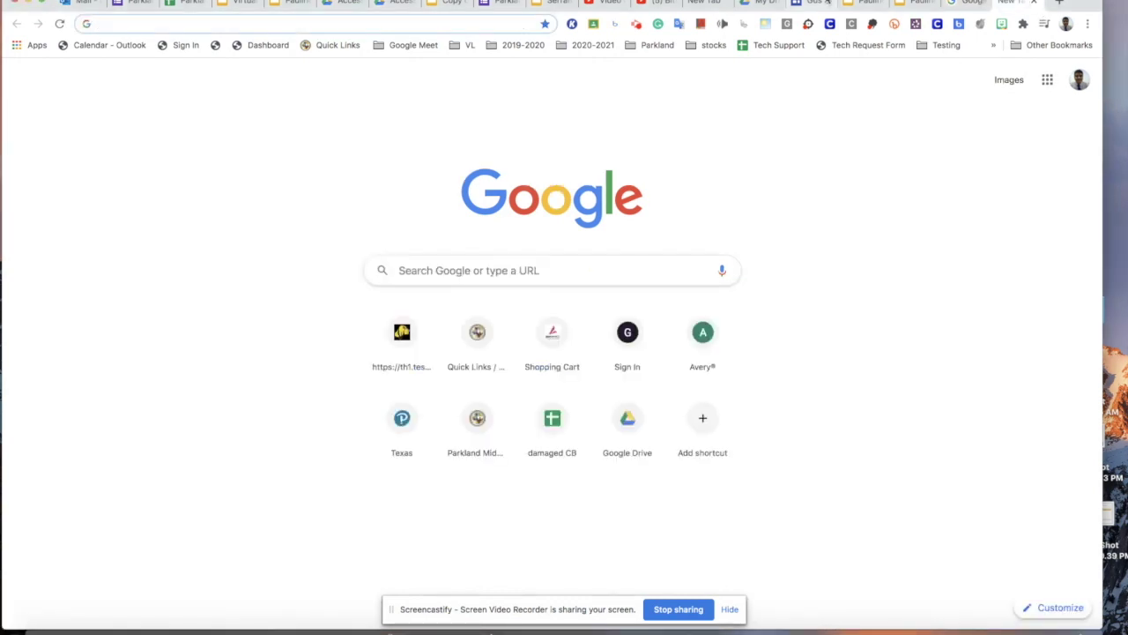
{"action": "left_click", "coordinate": [529, 257]}
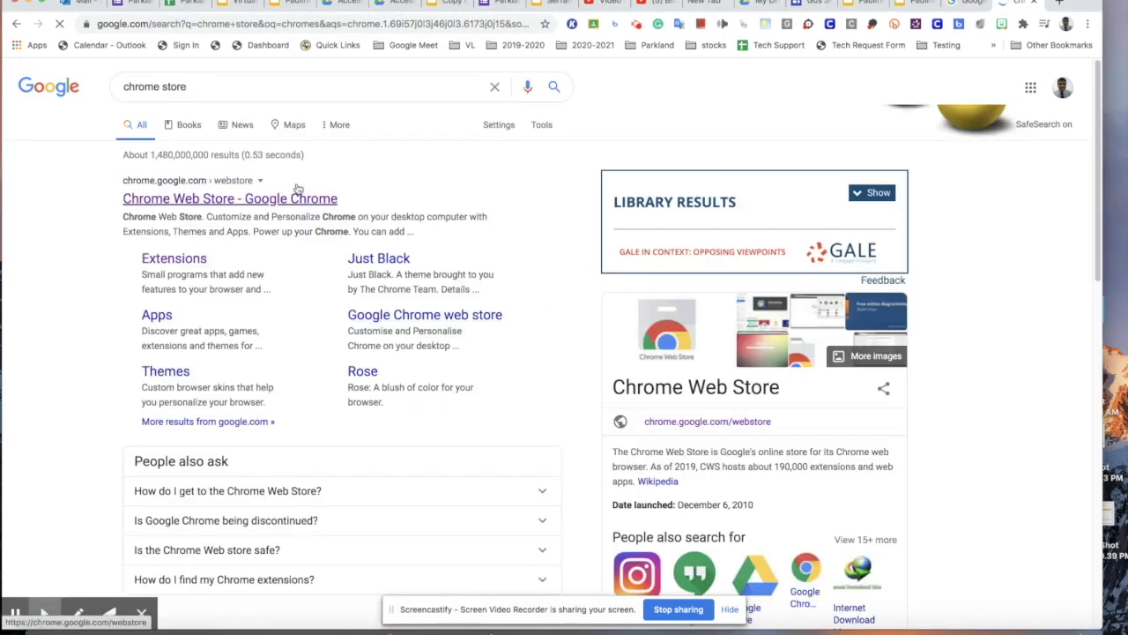
{"action": "left_click", "coordinate": [302, 196]}
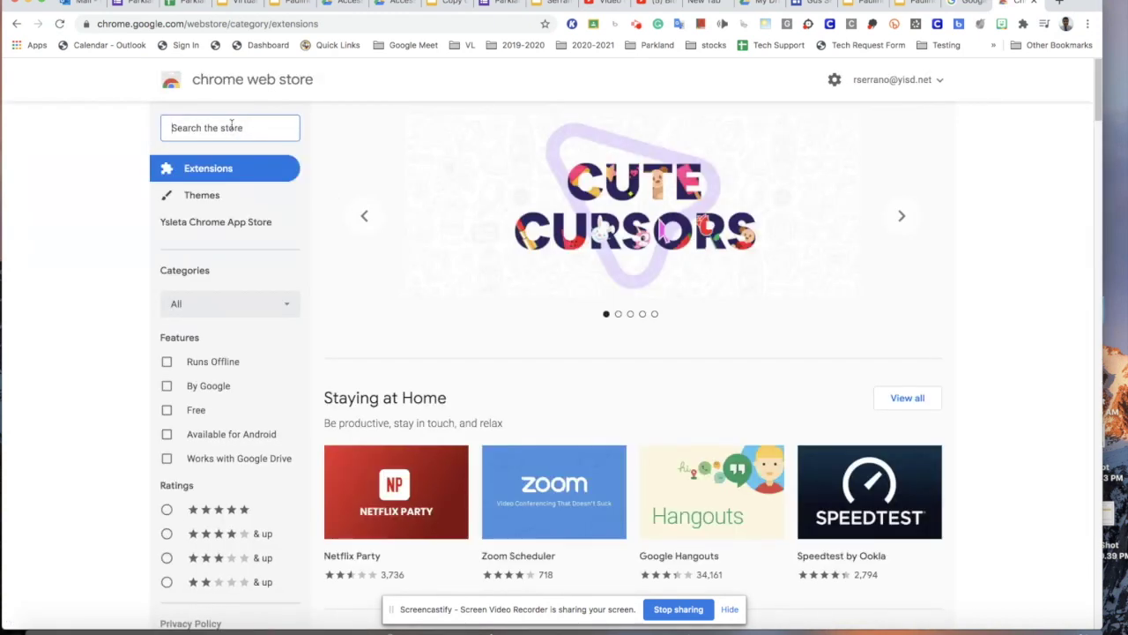
{"action": "type", "text": "screencastify"}
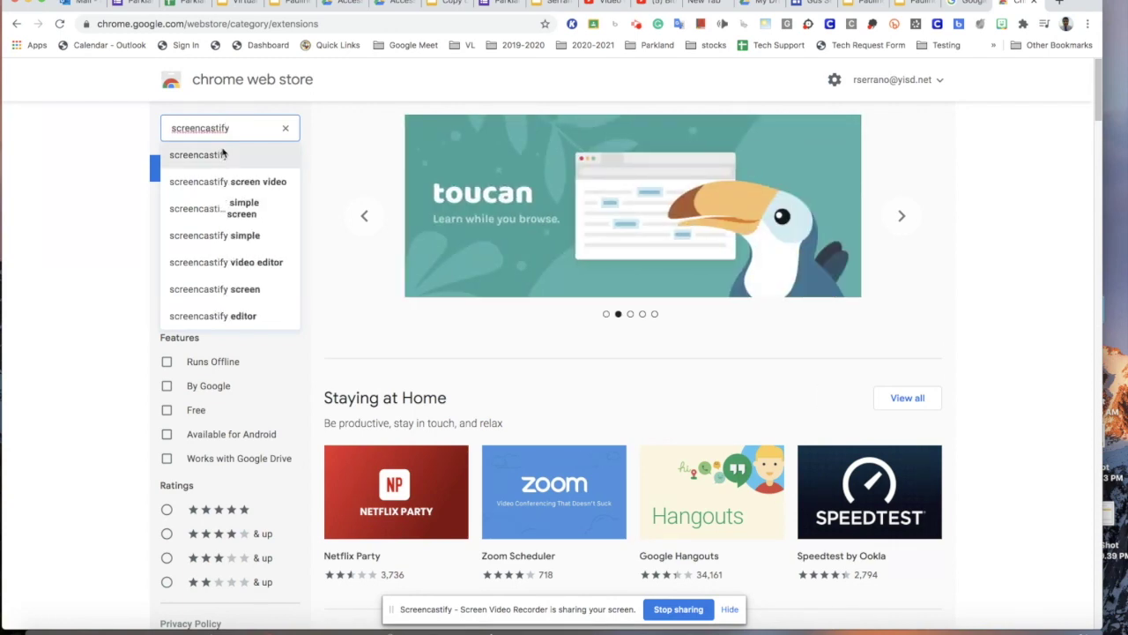
{"action": "left_click", "coordinate": [221, 162]}
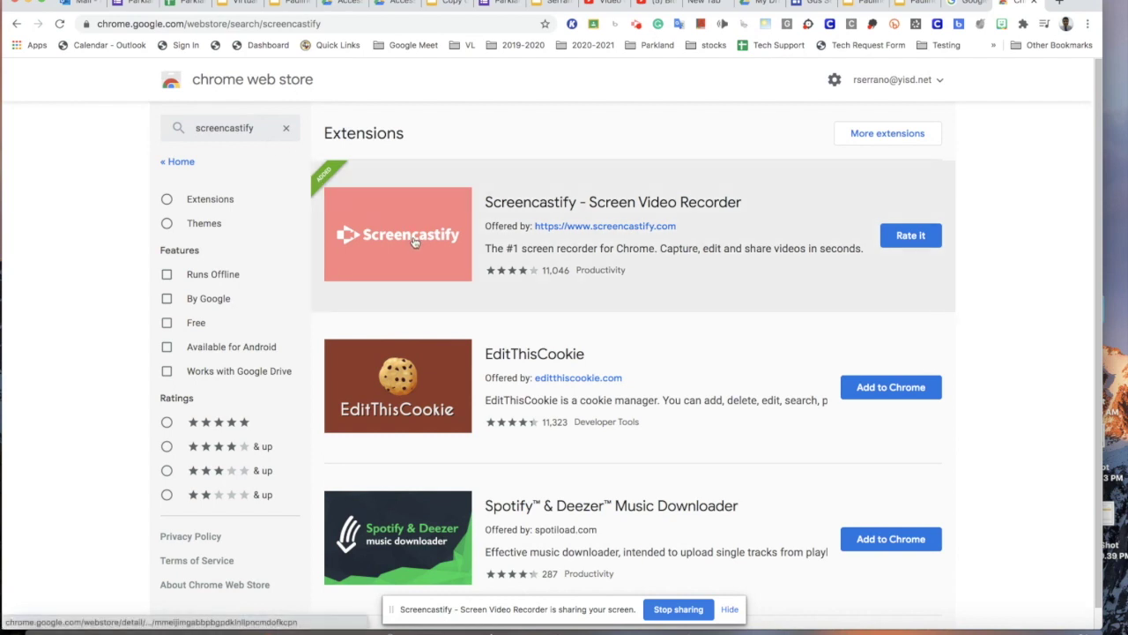
Open the Screencastify - Screen Video Recorder details page, then switch to the Bitly window.
{"action": "left_click", "coordinate": [496, 205]}
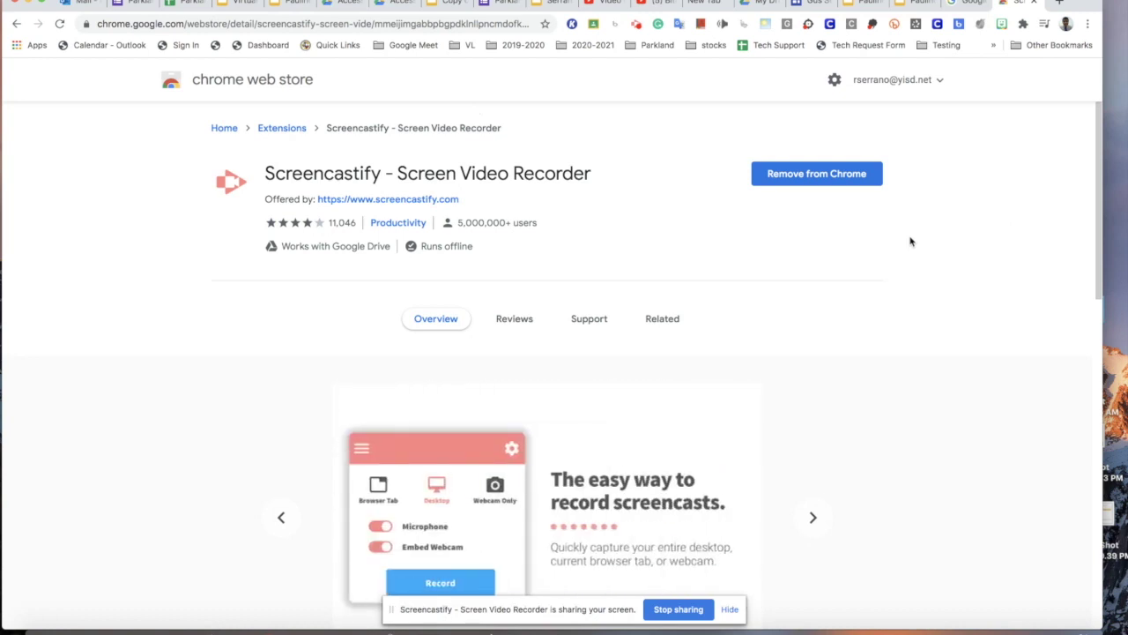
{"action": "key", "text": "ctrl+Left"}
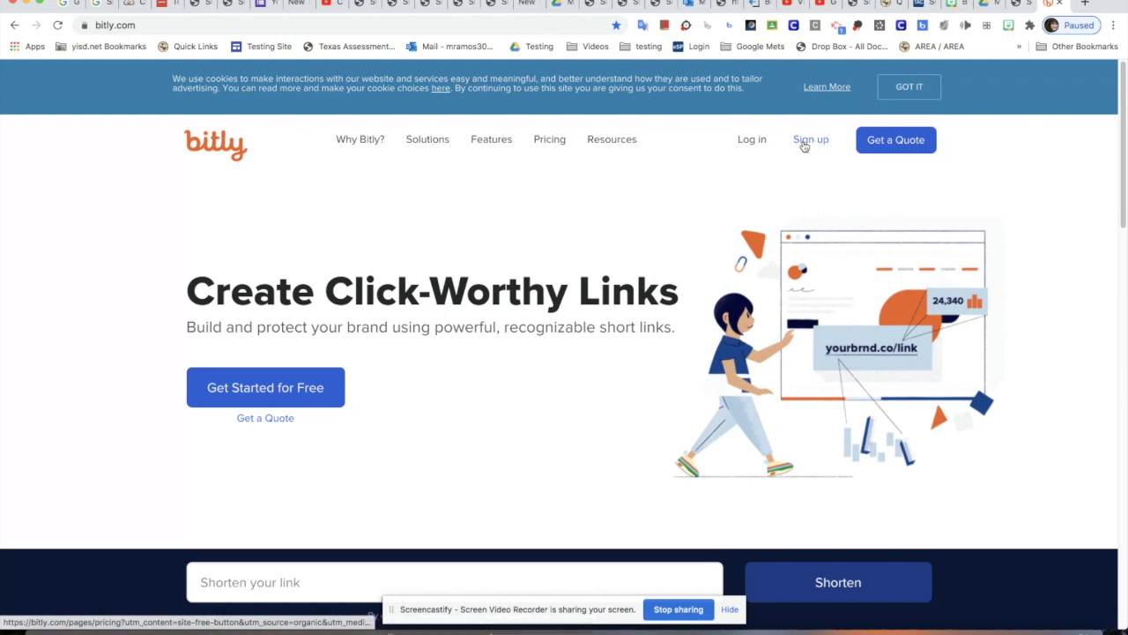
Go from Bitly's pricing page to the free plan sign-up page.
{"action": "left_click", "coordinate": [806, 141]}
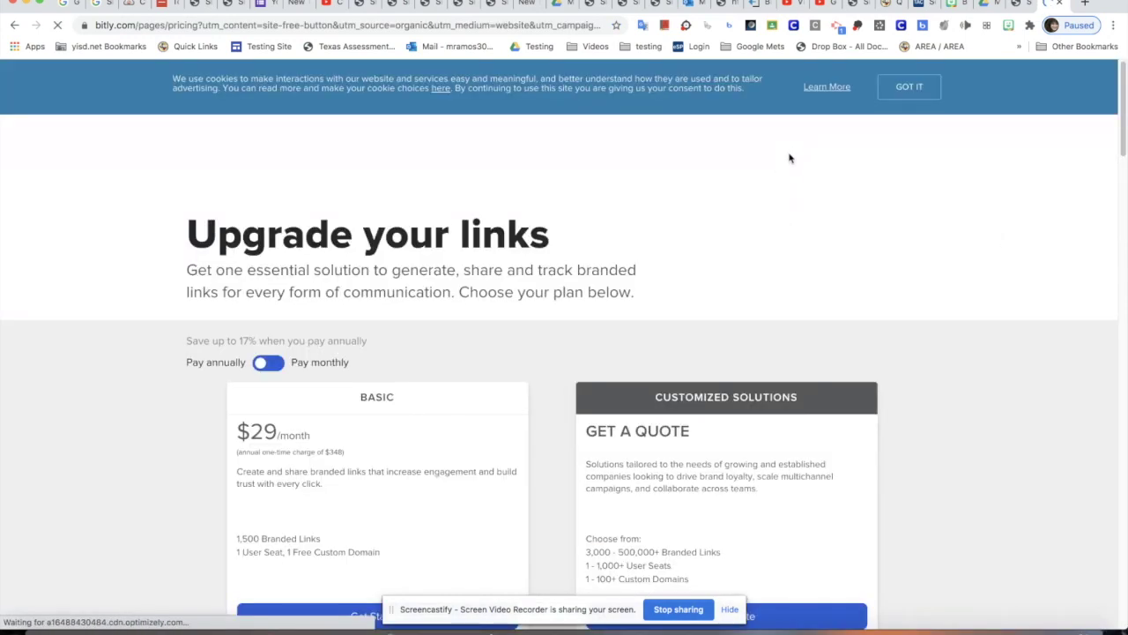
{"action": "scroll", "coordinate": [618, 215], "scroll_direction": "down", "scroll_amount": 2}
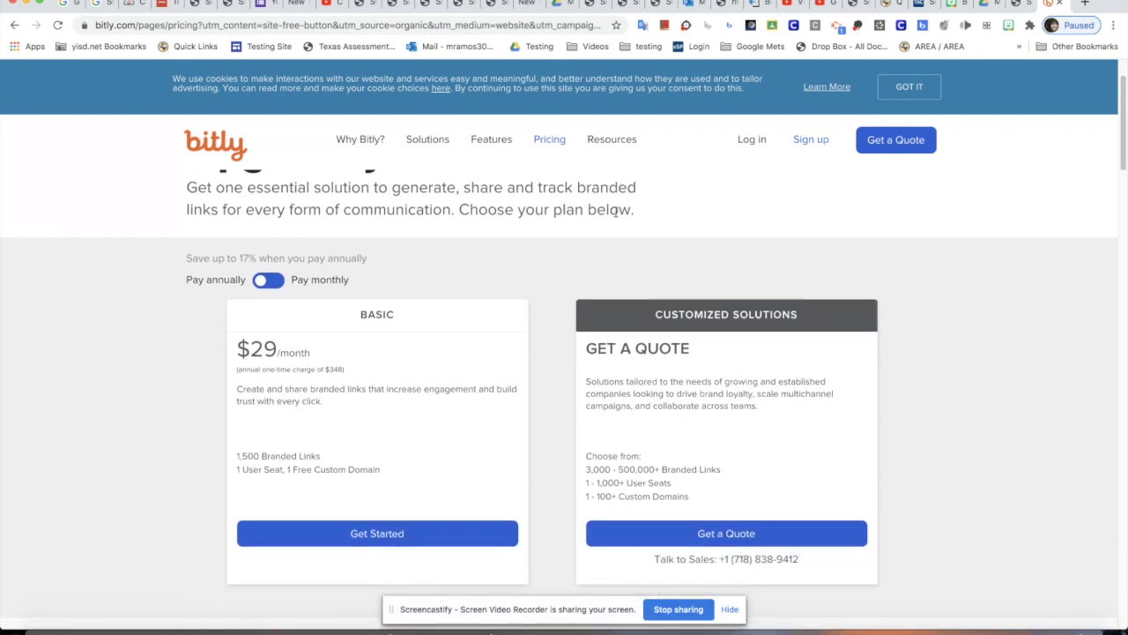
{"action": "scroll", "coordinate": [615, 213], "scroll_direction": "down", "scroll_amount": 10}
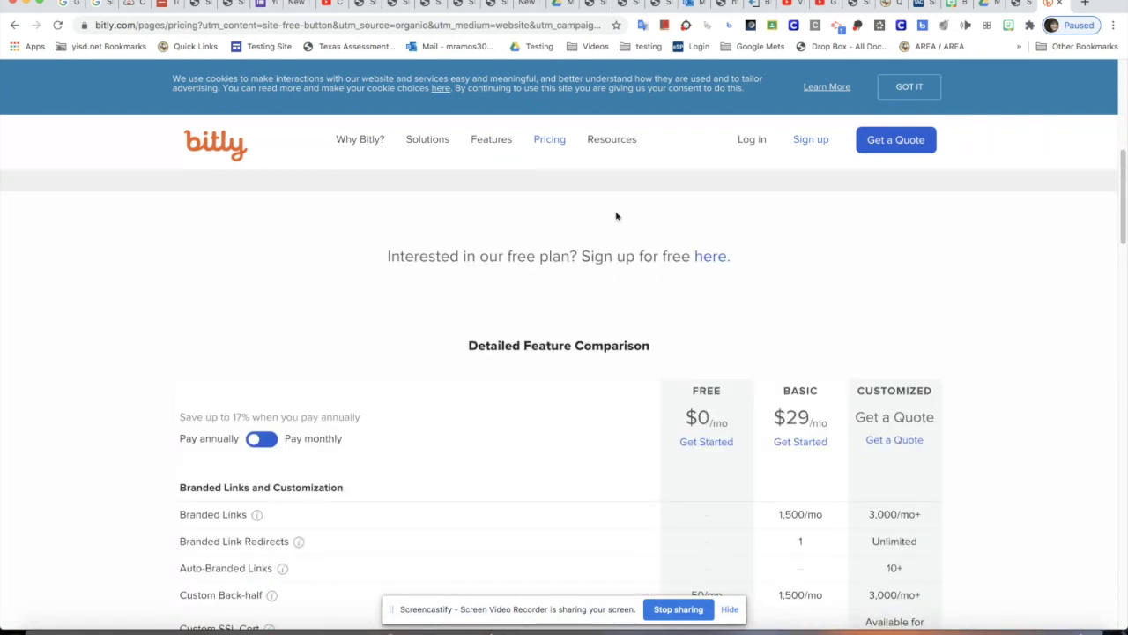
{"action": "scroll", "coordinate": [616, 216], "scroll_direction": "down", "scroll_amount": 5}
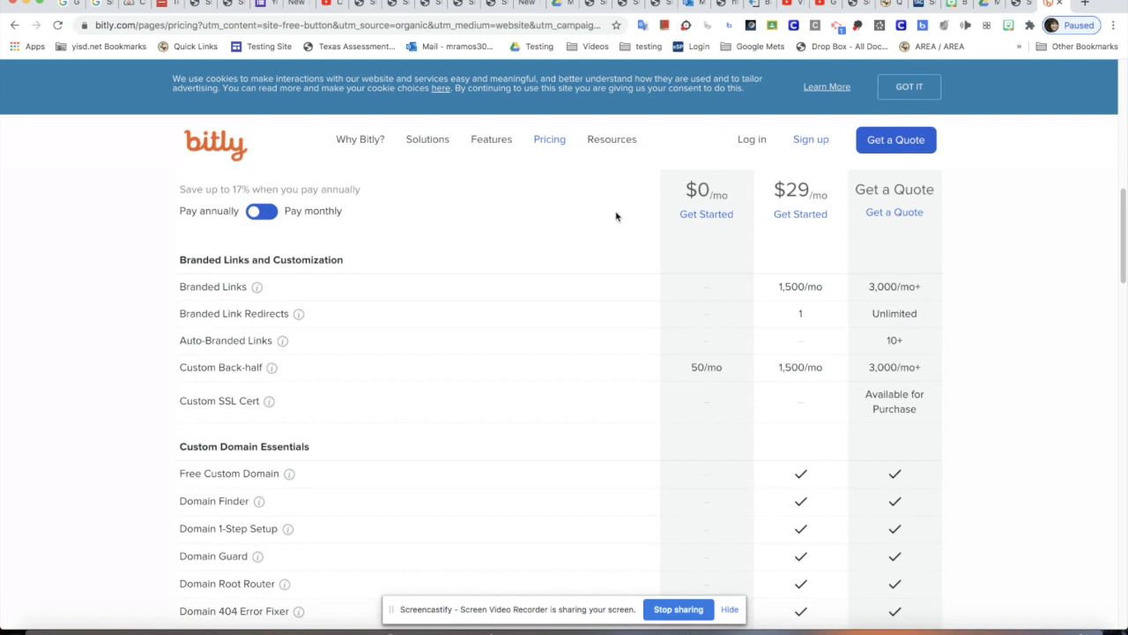
{"action": "scroll", "coordinate": [615, 215], "scroll_direction": "down", "scroll_amount": 6}
{"action": "scroll", "coordinate": [615, 215], "scroll_direction": "up", "scroll_amount": 15}
{"action": "left_click", "coordinate": [377, 458]}
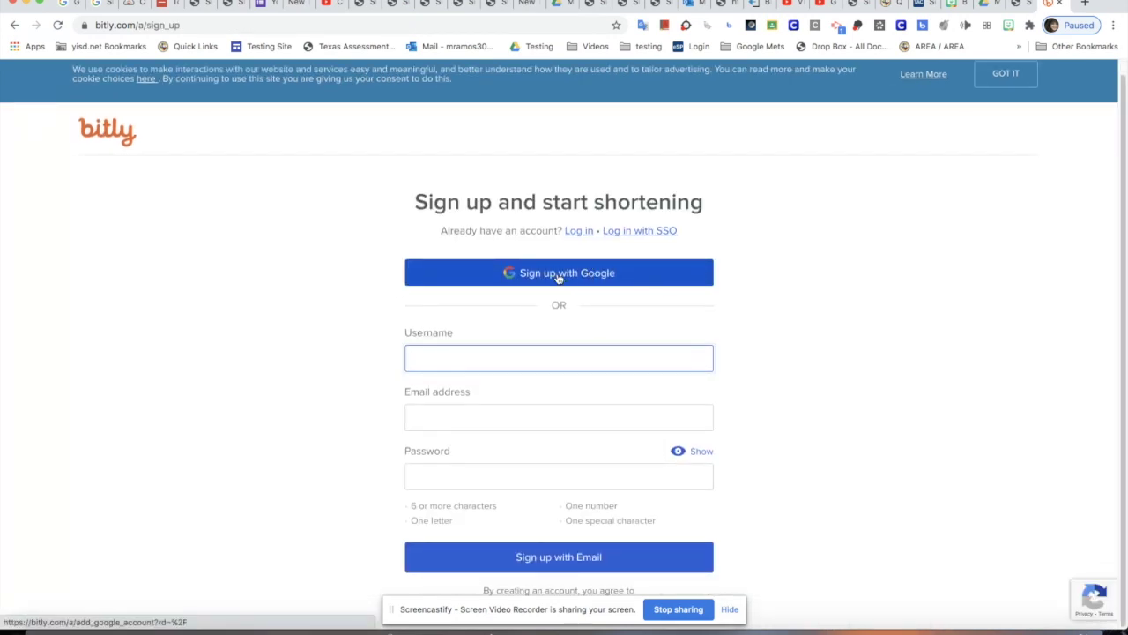
Sign up with the school Google account and create the new Bitly account.
{"action": "left_click", "coordinate": [558, 277]}
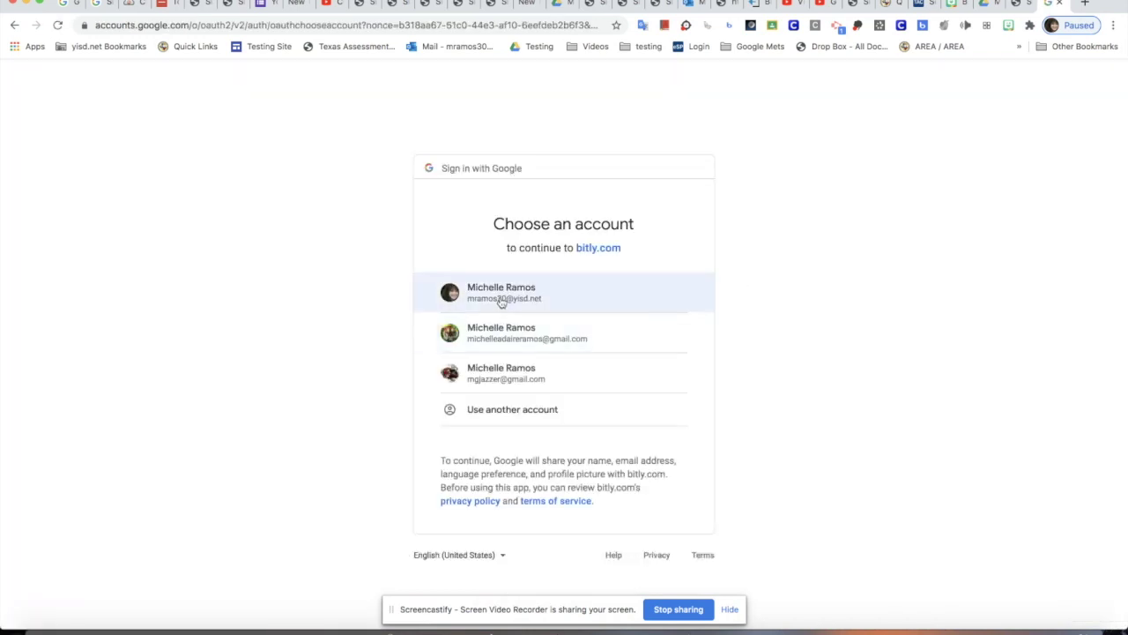
{"action": "left_click", "coordinate": [501, 300]}
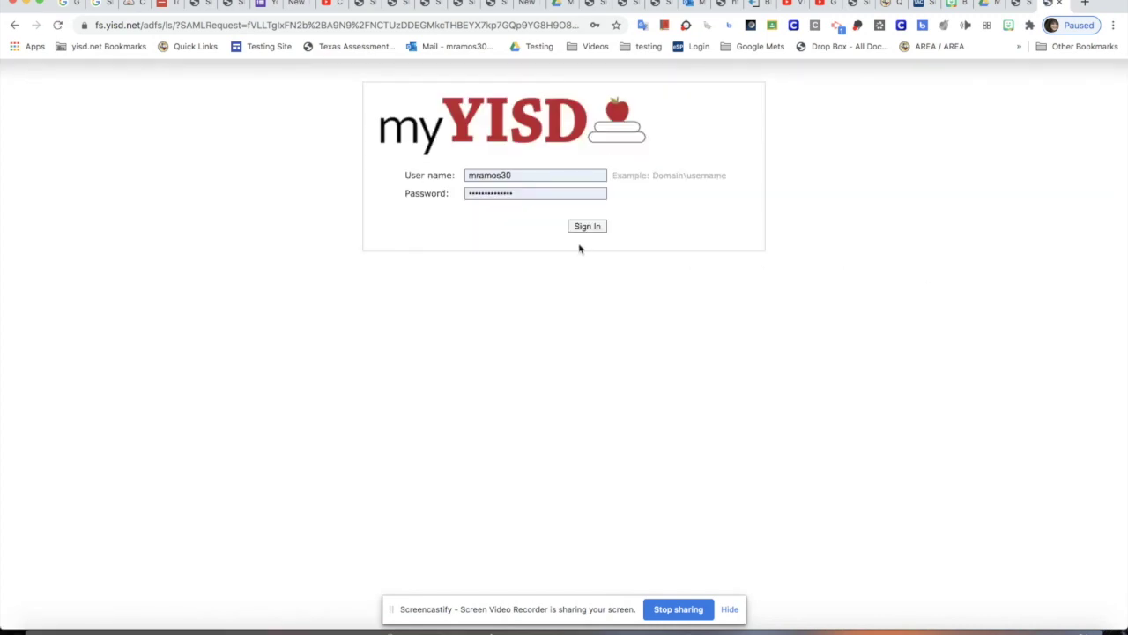
{"action": "left_click", "coordinate": [586, 228]}
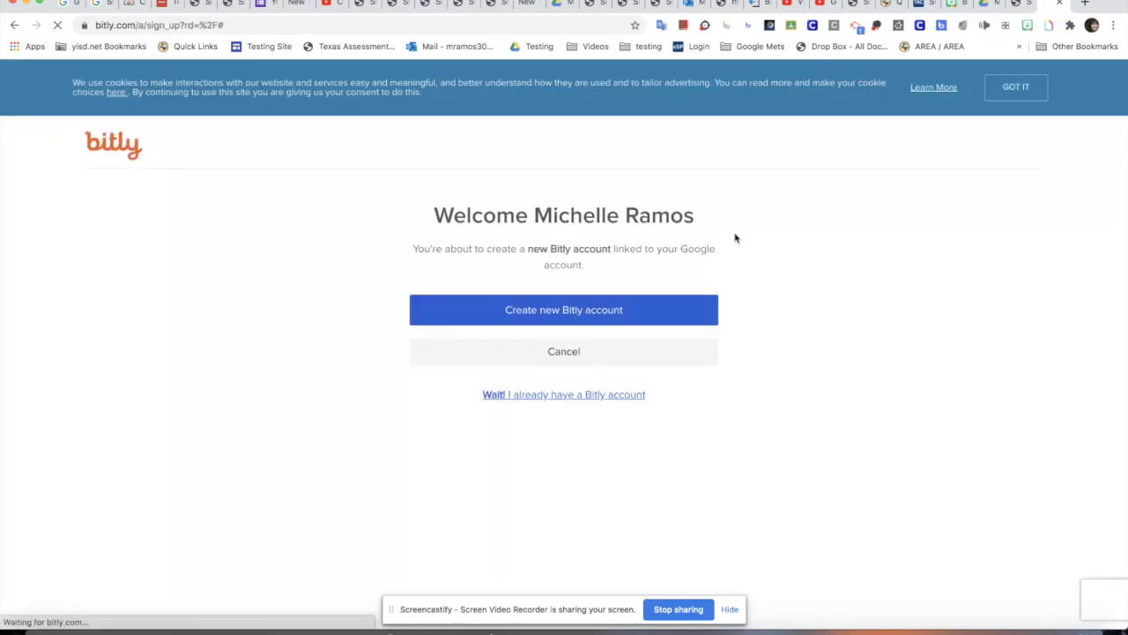
{"action": "left_click", "coordinate": [603, 313]}
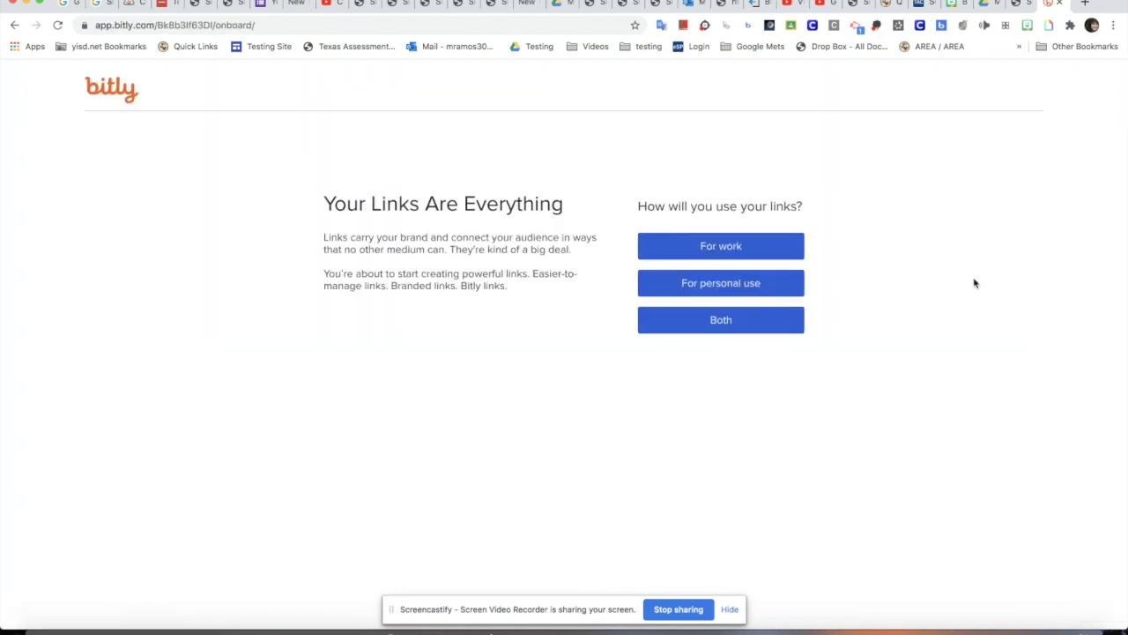
Mark the links for work use, autofill the first and last name, and enter organization 'Ysleta ISD'.
{"action": "left_click", "coordinate": [754, 249]}
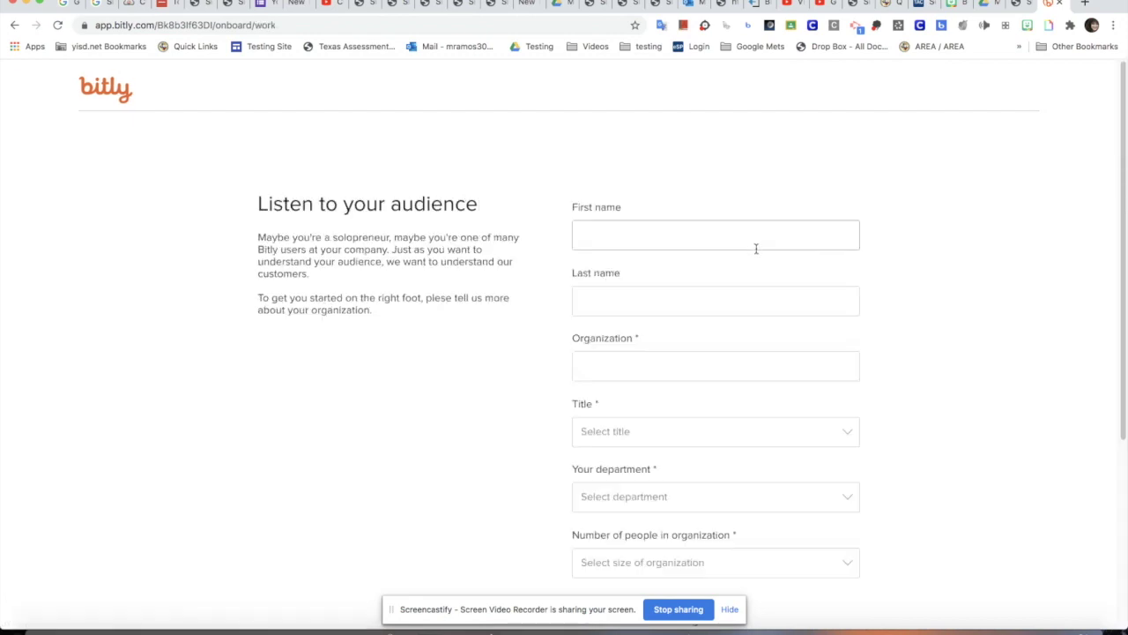
{"action": "left_click", "coordinate": [735, 245]}
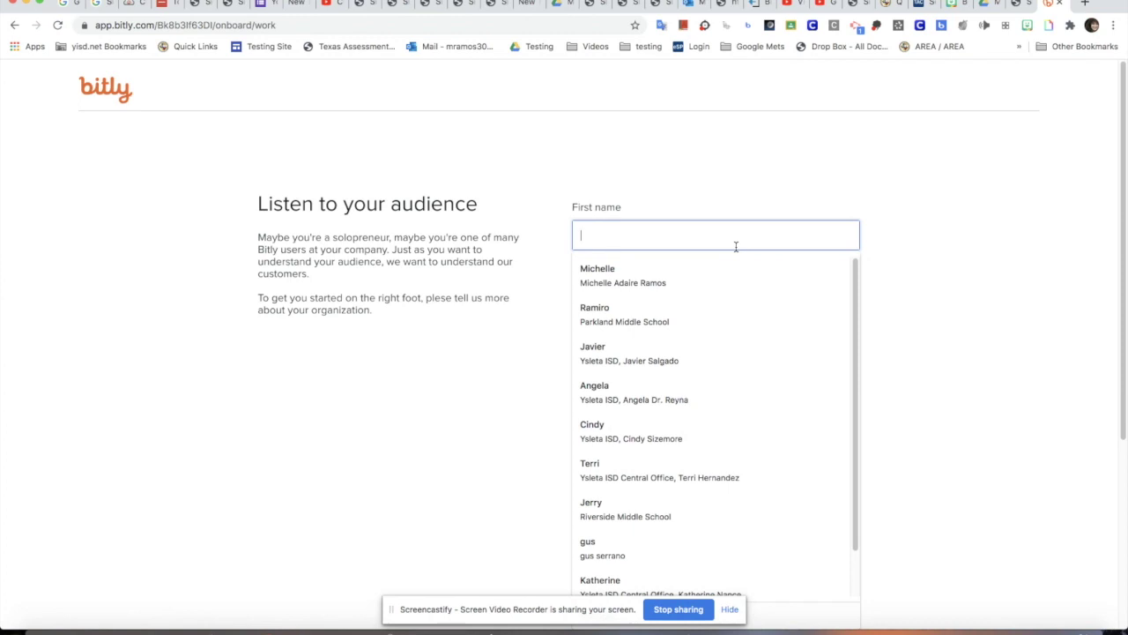
{"action": "left_click", "coordinate": [727, 274]}
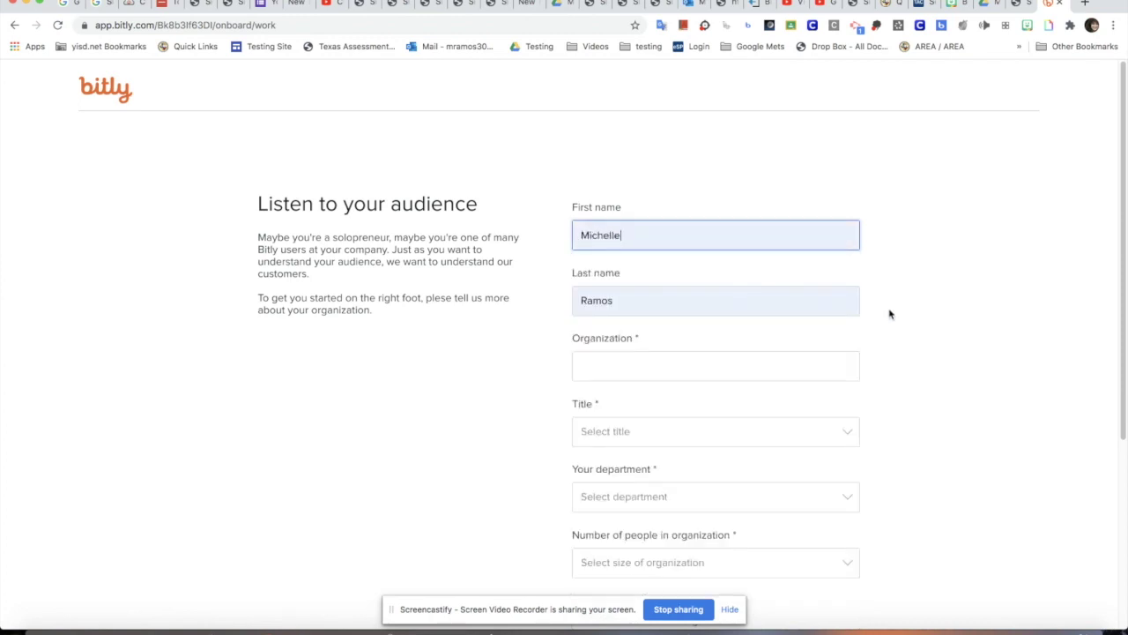
{"action": "left_click", "coordinate": [744, 366]}
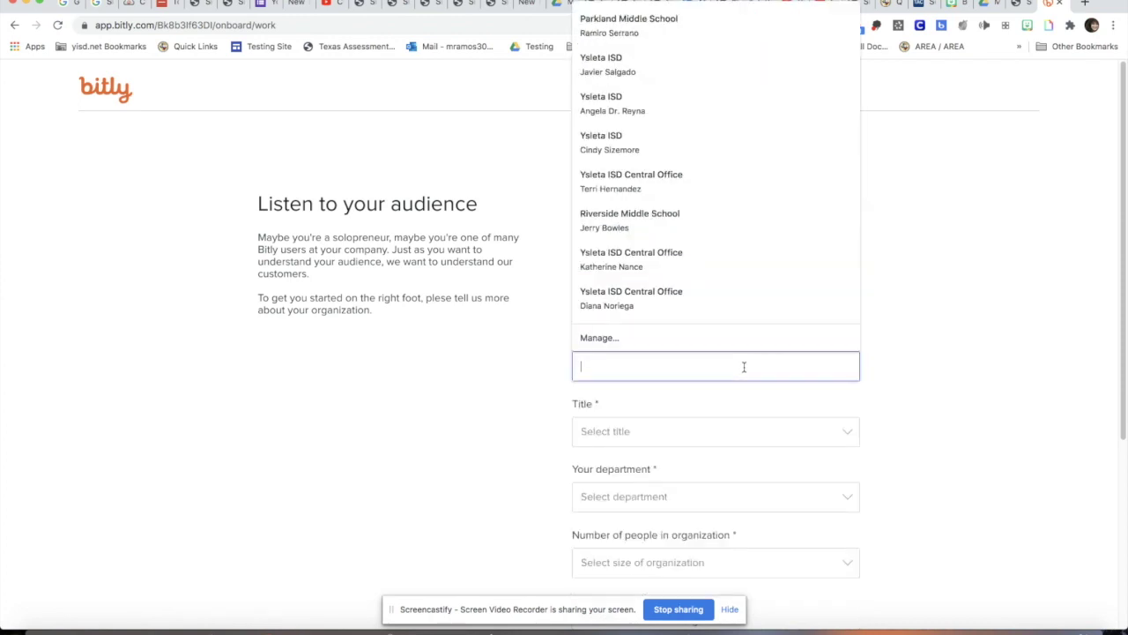
{"action": "type", "text": "YISD"}
{"action": "key", "text": "BackSpace"}
{"action": "key", "text": "BackSpace"}
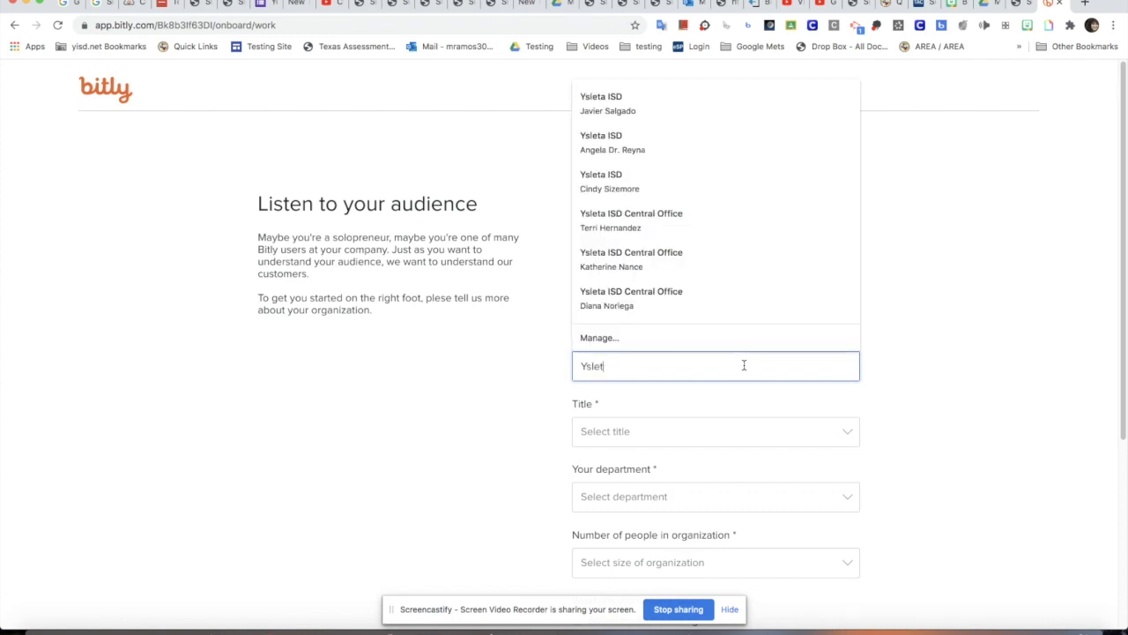
{"action": "type", "text": "sleta IS"}
{"action": "type", "text": "D"}
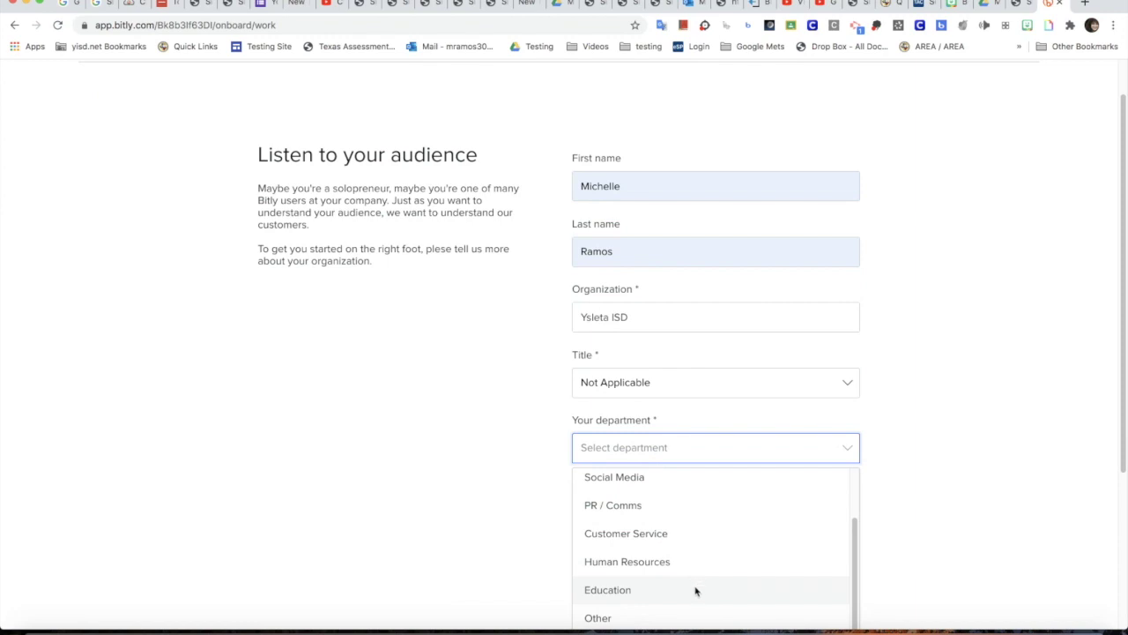
Set department to Education, organization size to 50-200, and goal to social media marketing, then save.
{"action": "left_click", "coordinate": [695, 589]}
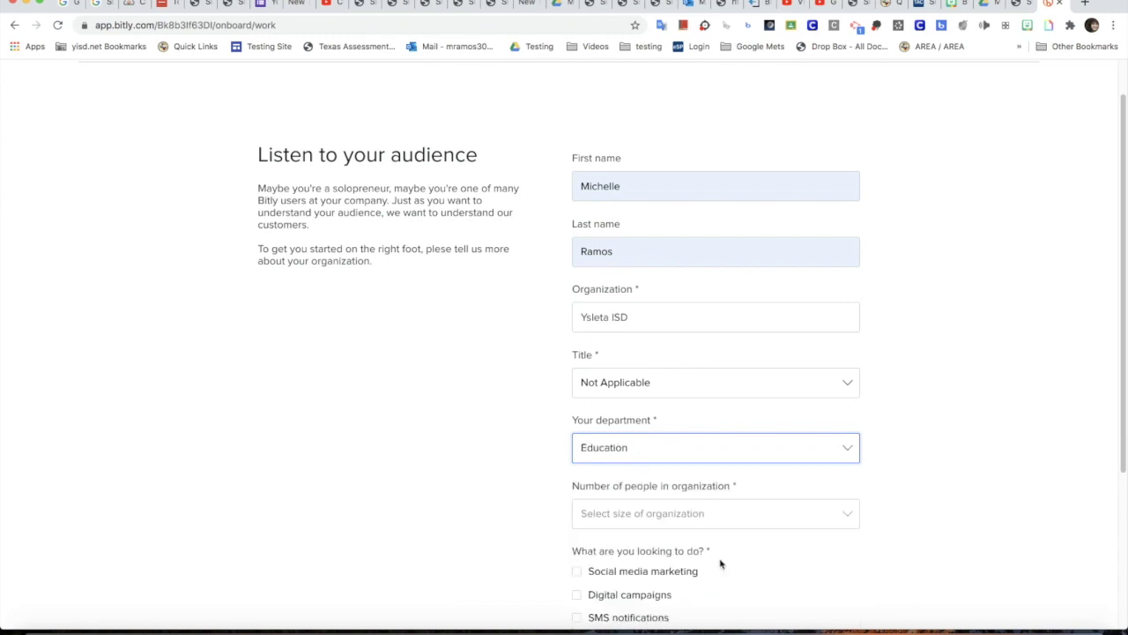
{"action": "scroll", "coordinate": [720, 564], "scroll_direction": "down", "scroll_amount": 2}
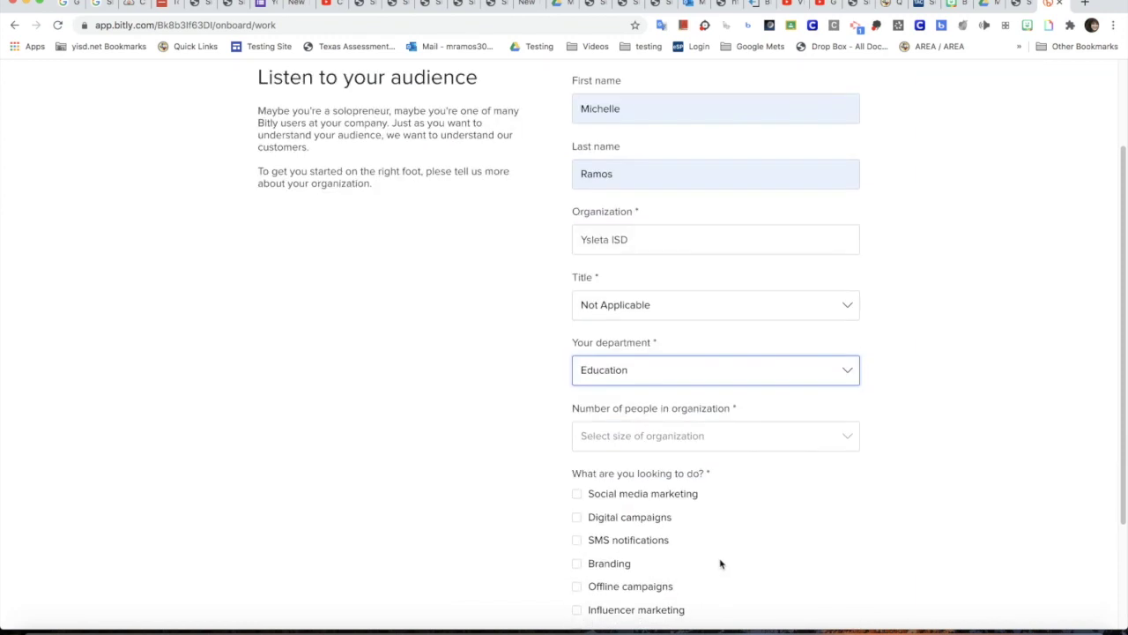
{"action": "left_click", "coordinate": [768, 444]}
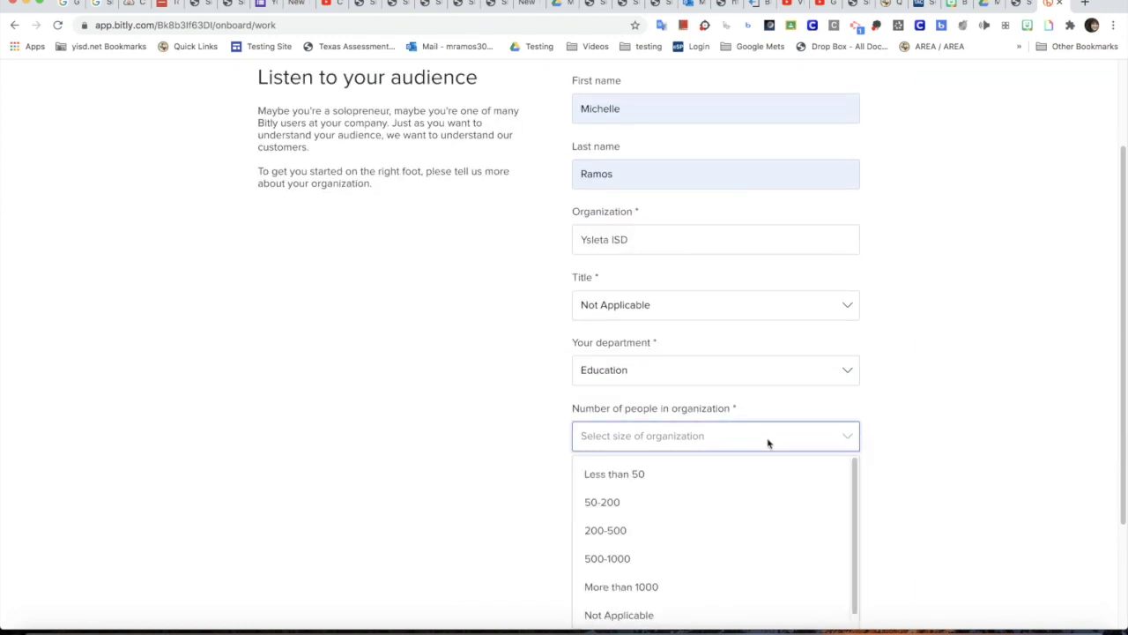
{"action": "left_click", "coordinate": [725, 504]}
{"action": "scroll", "coordinate": [724, 504], "scroll_direction": "down", "scroll_amount": 3}
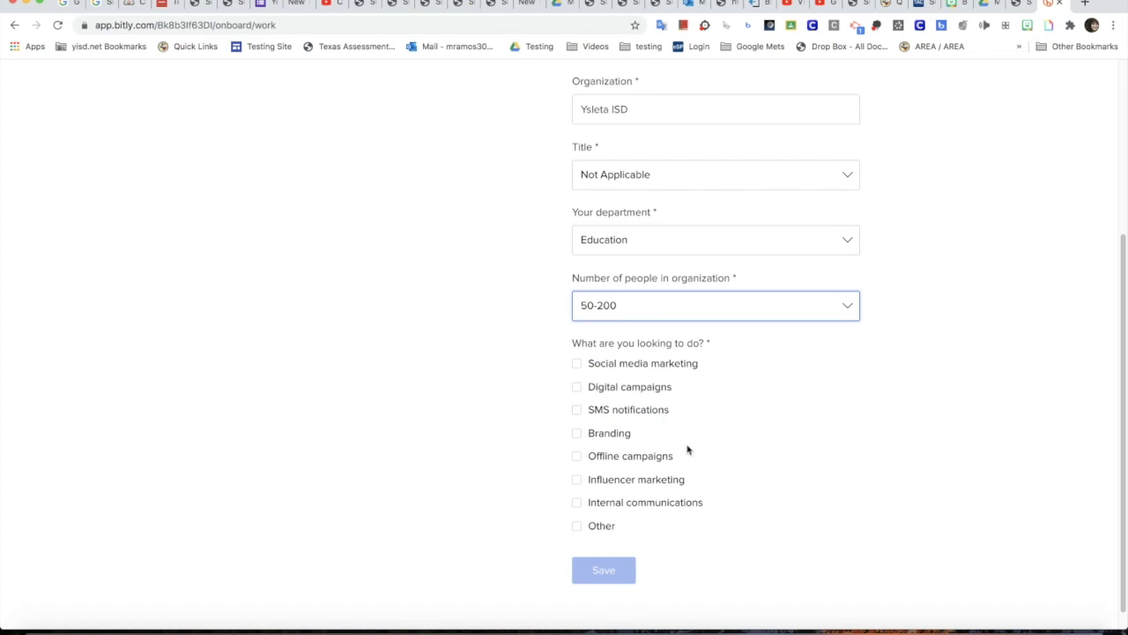
{"action": "left_click", "coordinate": [577, 363]}
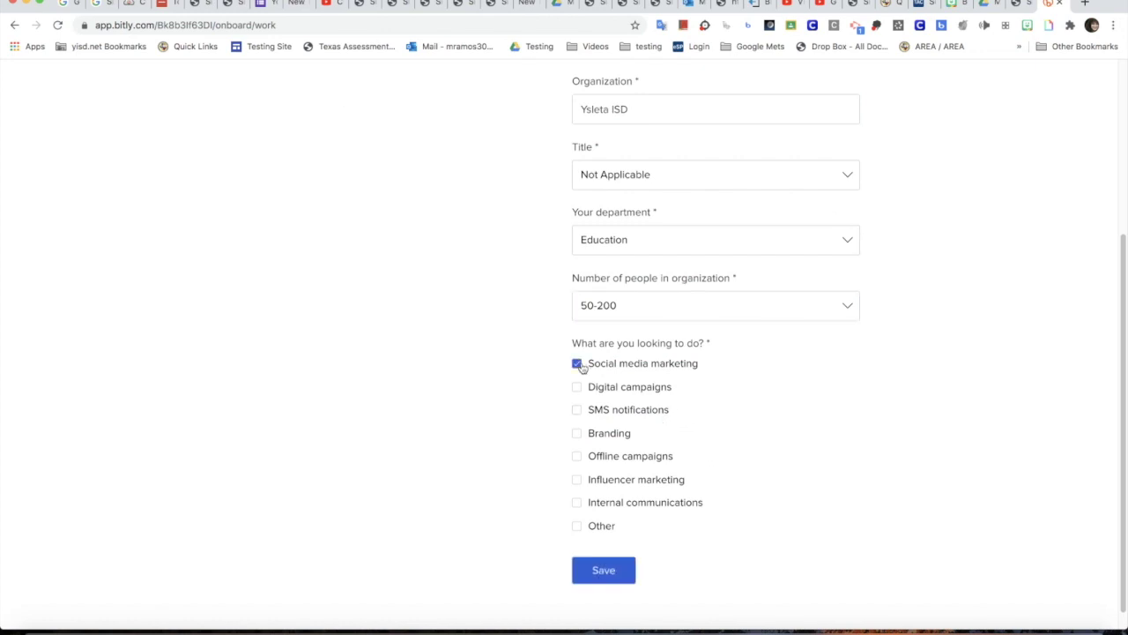
{"action": "left_click", "coordinate": [626, 571]}
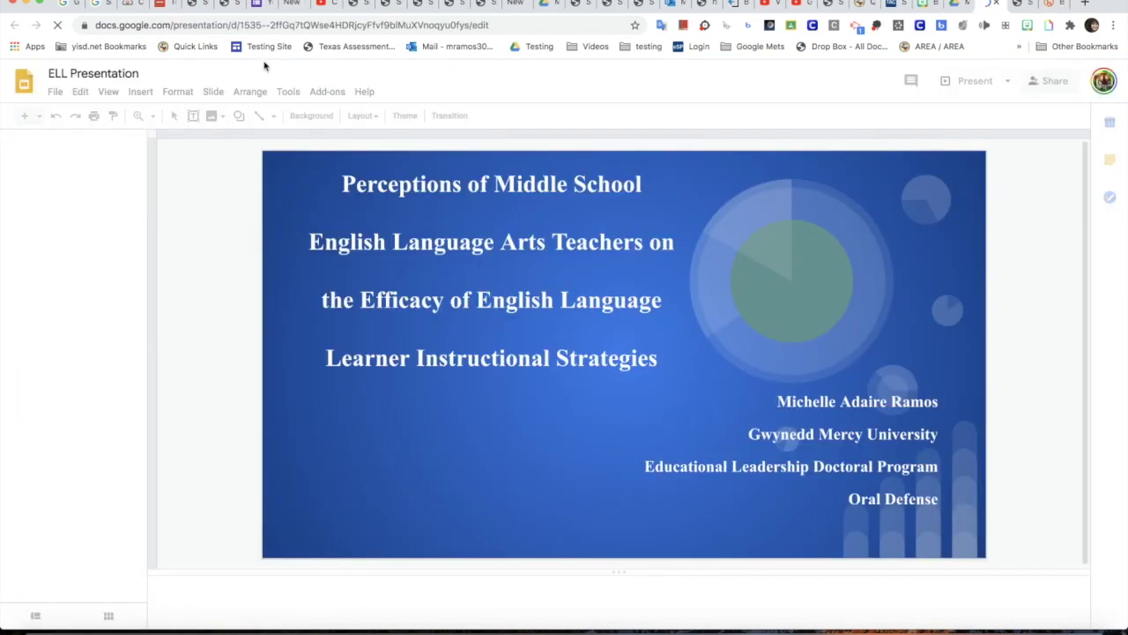
Copy the ELL Presentation's web address and return to the Bitly links dashboard.
{"action": "left_click", "coordinate": [134, 30]}
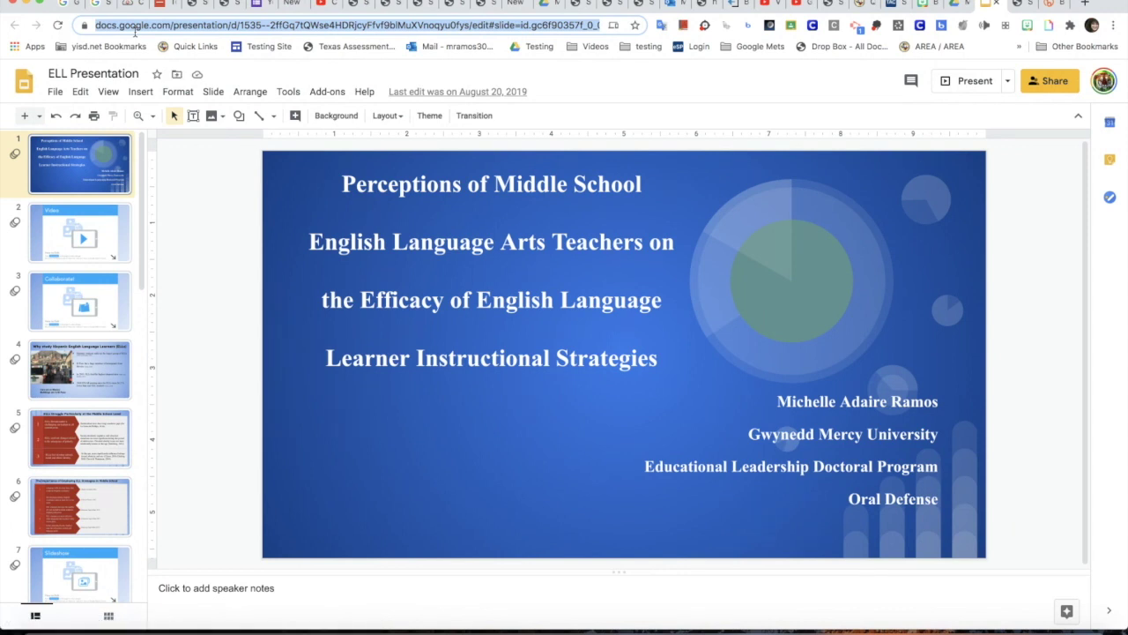
{"action": "left_click", "coordinate": [1045, 5]}
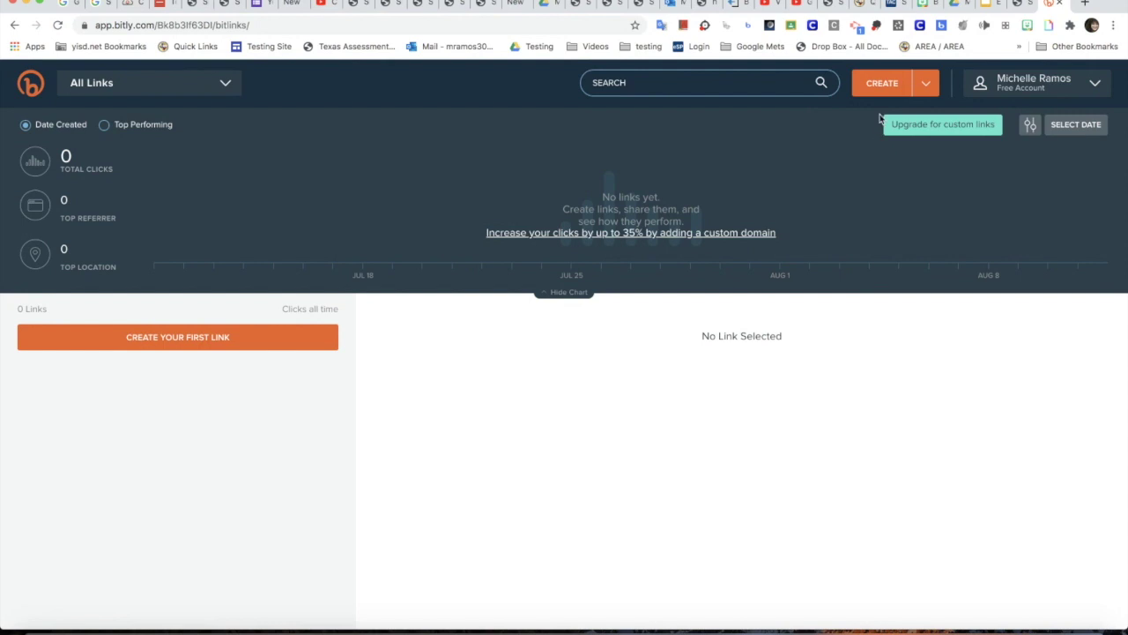
Create a new Bitly link from the pasted Slides URL and title it 'ELL Slide Show'.
{"action": "left_click", "coordinate": [881, 83]}
{"action": "left_click", "coordinate": [972, 194]}
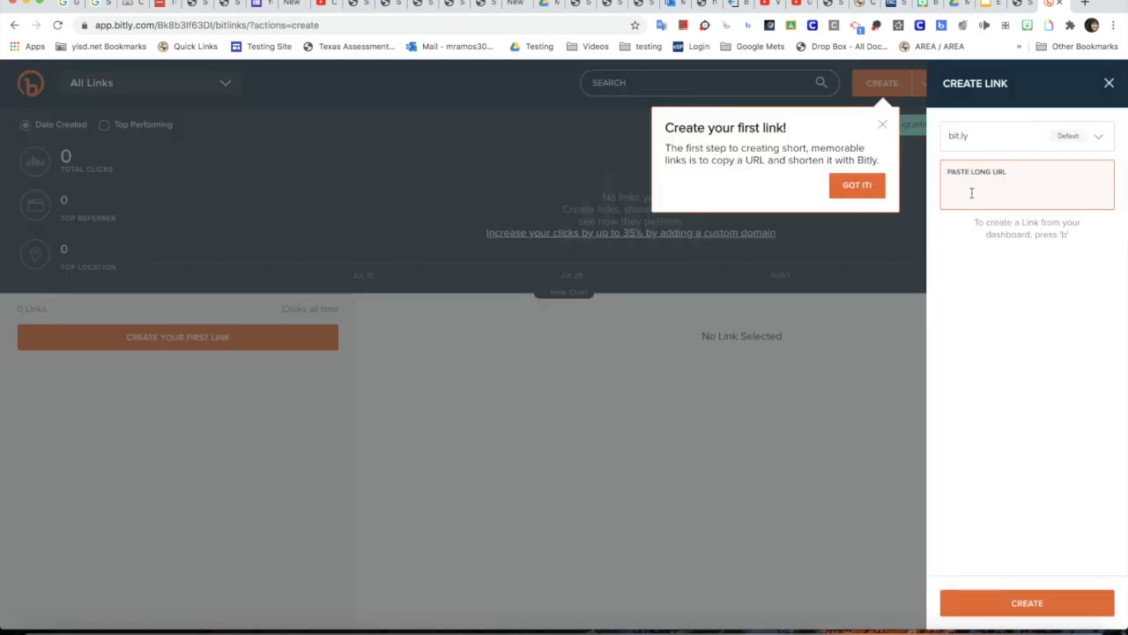
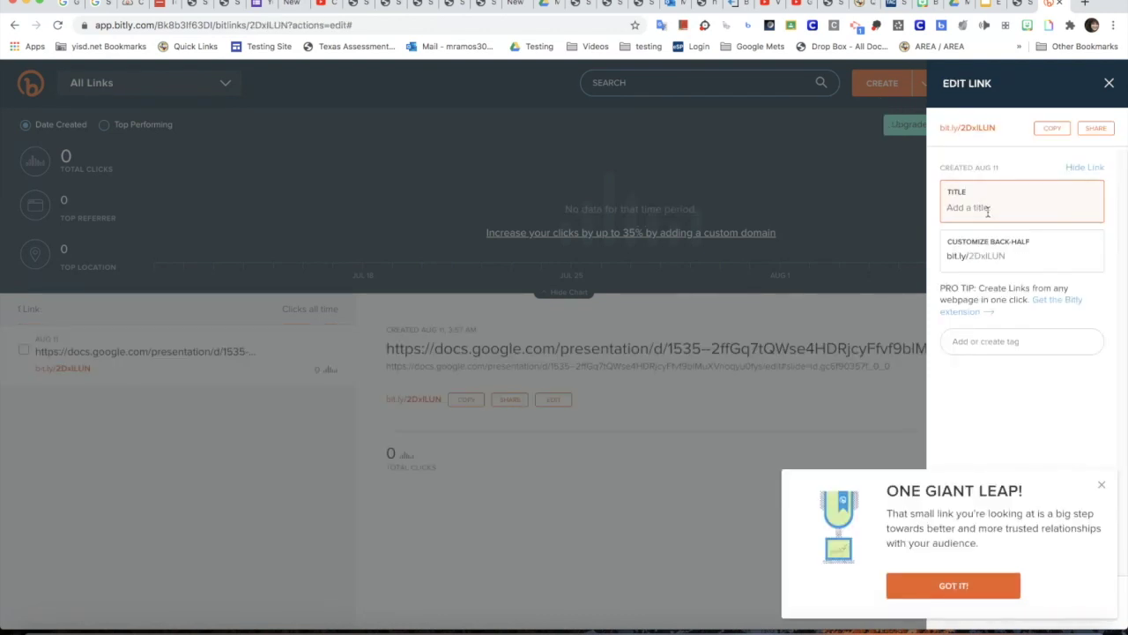
{"action": "type", "text": "El"}
{"action": "left_click", "coordinate": [1055, 256]}
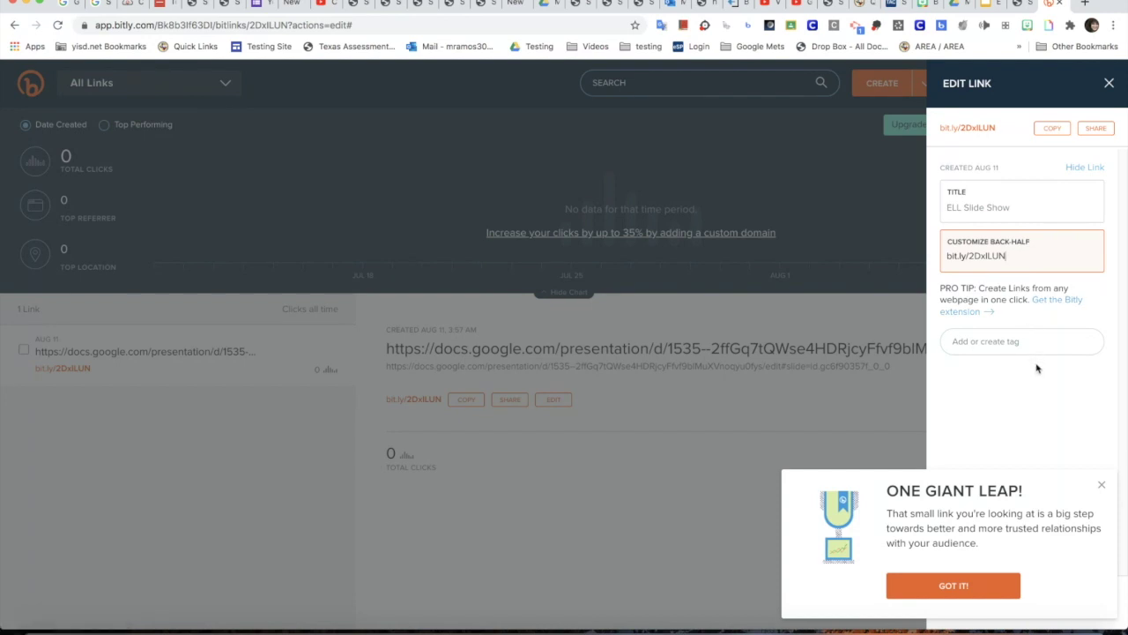
{"action": "left_click", "coordinate": [1101, 484]}
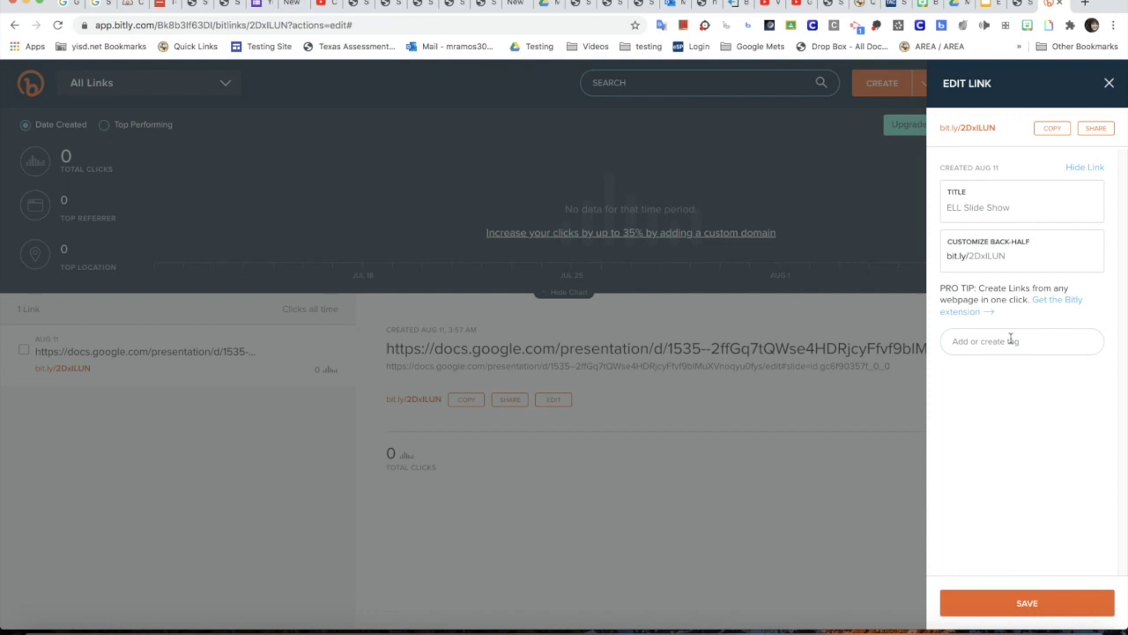
{"action": "left_click", "coordinate": [1028, 606]}
{"action": "left_click", "coordinate": [1063, 131]}
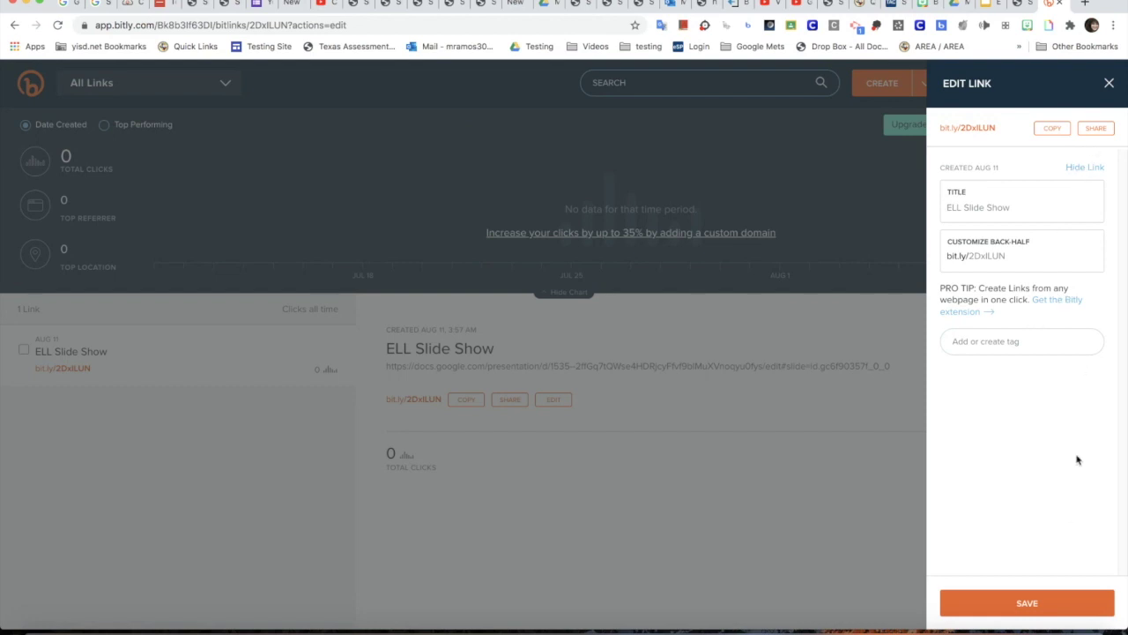
{"action": "left_click", "coordinate": [1045, 605]}
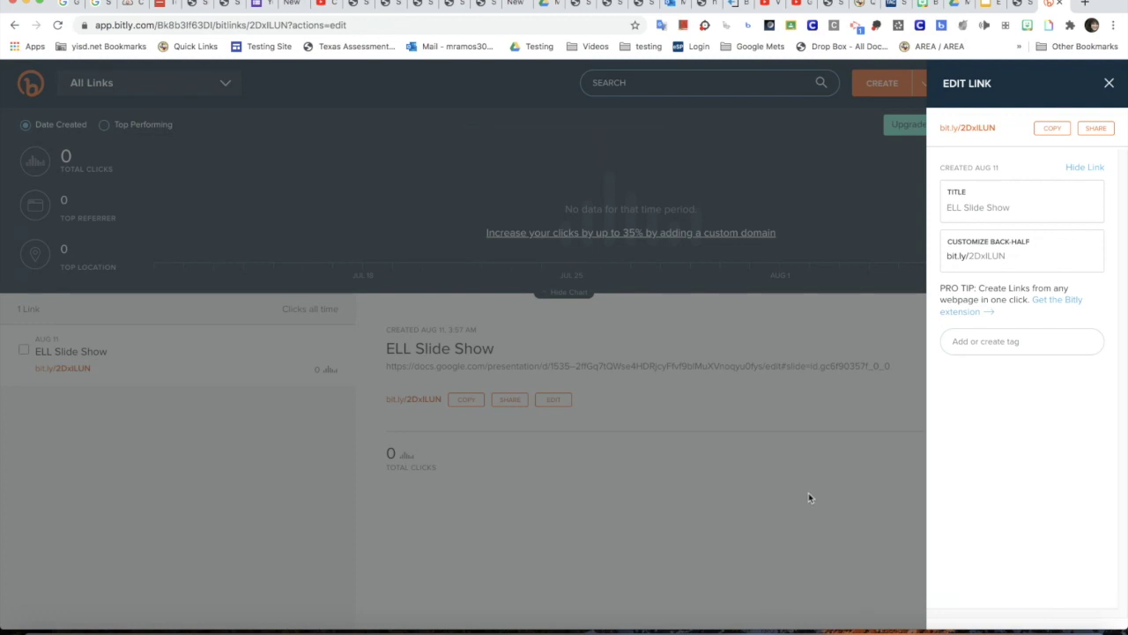
{"action": "key", "text": "super+t"}
{"action": "key", "text": "super+v"}
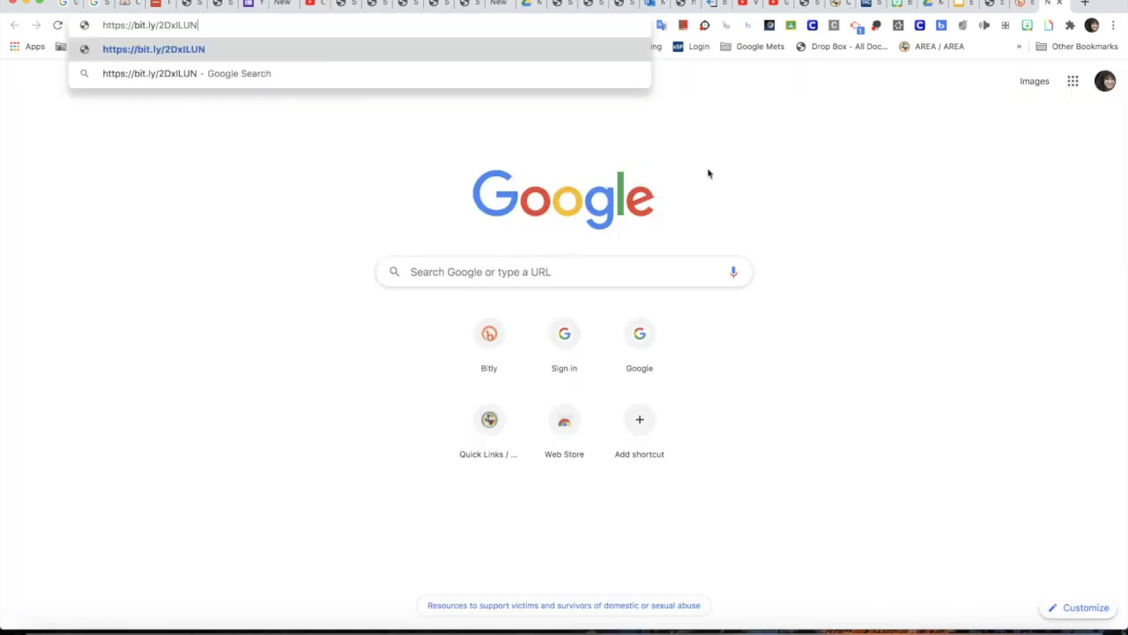
Confirm the short link opens the ELL Presentation, then save the link in Bitly.
{"action": "key", "text": "Return"}
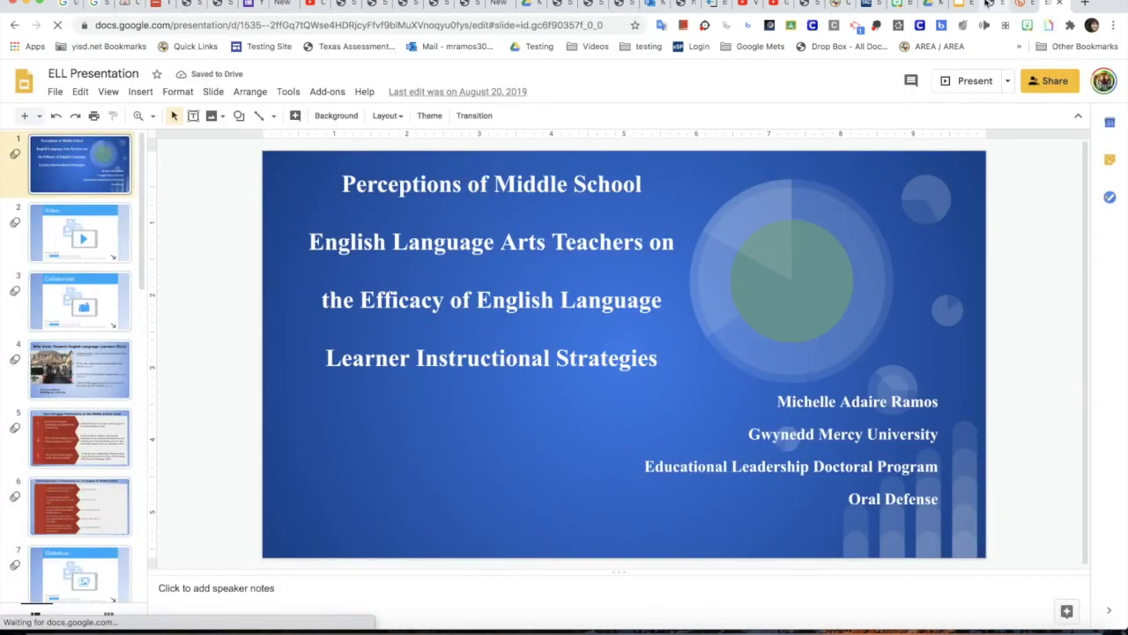
{"action": "key", "text": "ctrl+shift+Tab"}
{"action": "left_click", "coordinate": [1037, 605]}
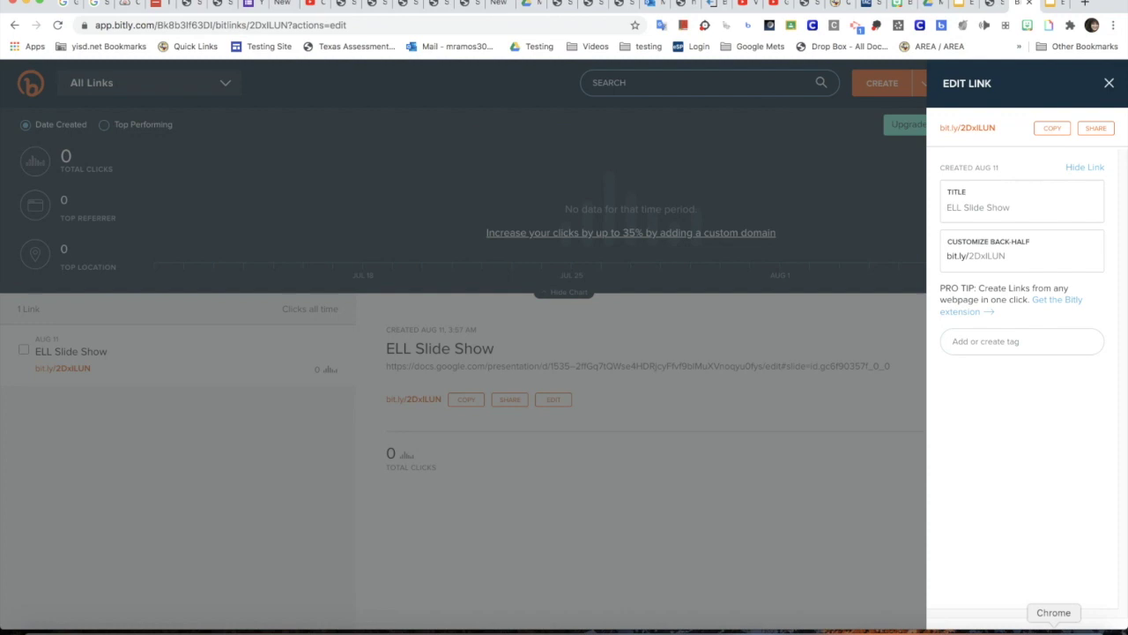
{"action": "left_click", "coordinate": [704, 26]}
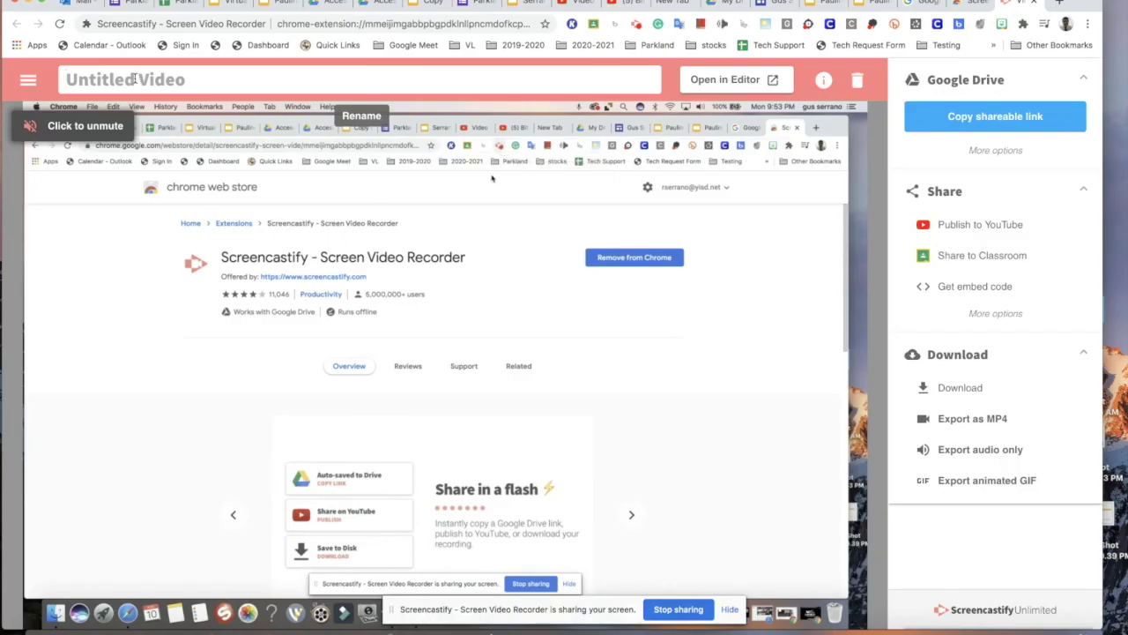
Rename the recording to 'bitly.com', copy its Google Drive shareable link, and go to Outlook.
{"action": "left_click", "coordinate": [184, 82]}
{"action": "type", "text": "b"}
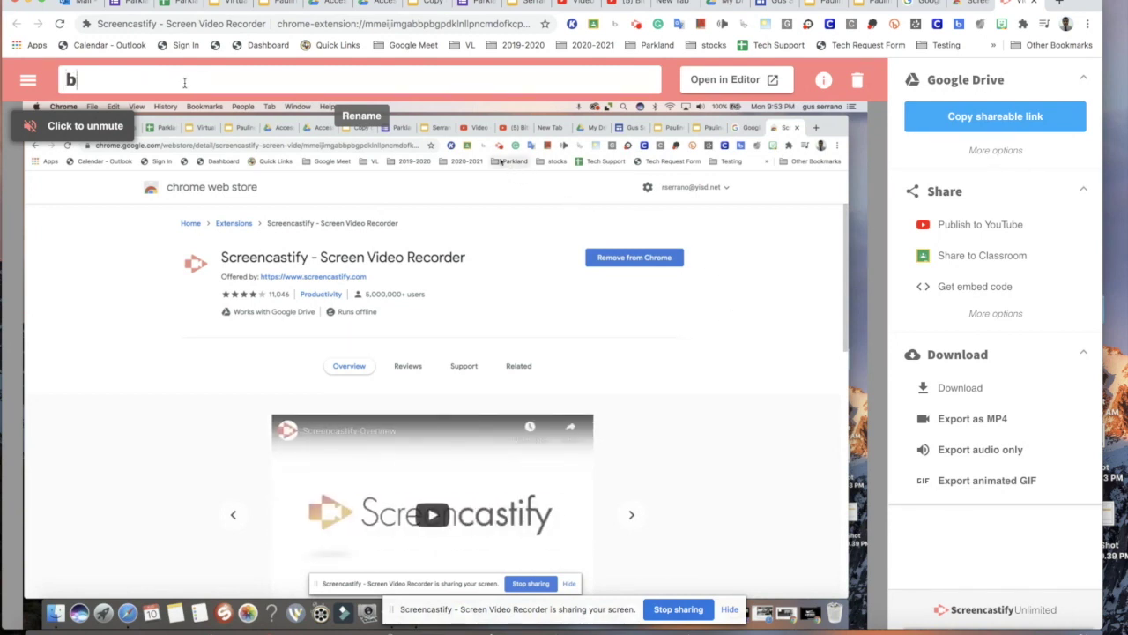
{"action": "type", "text": "itly"}
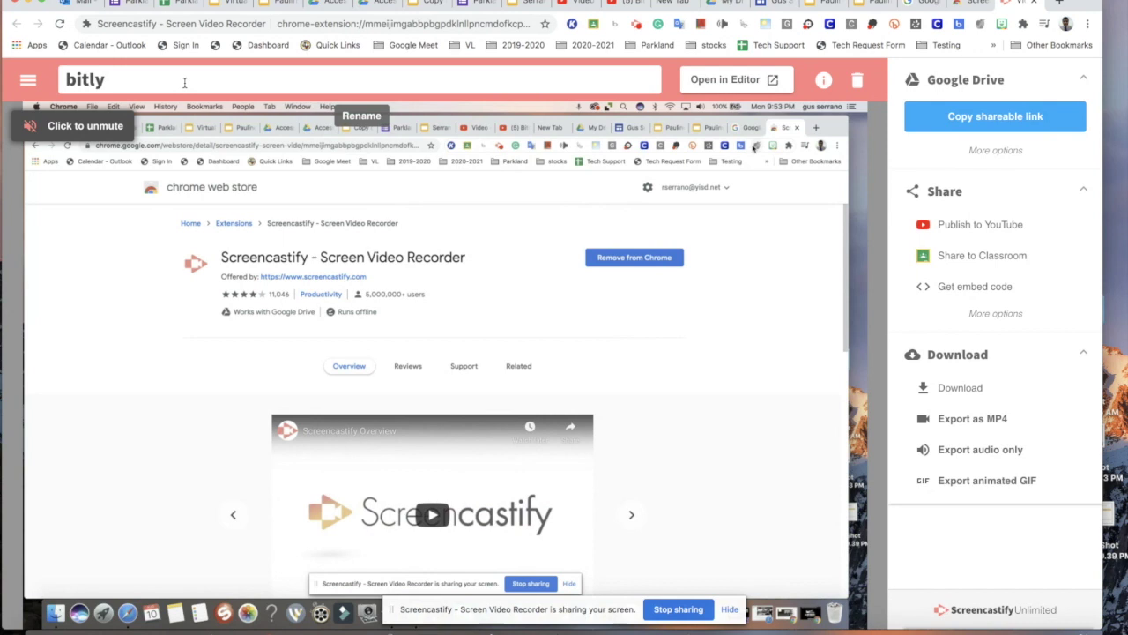
{"action": "type", "text": ".com"}
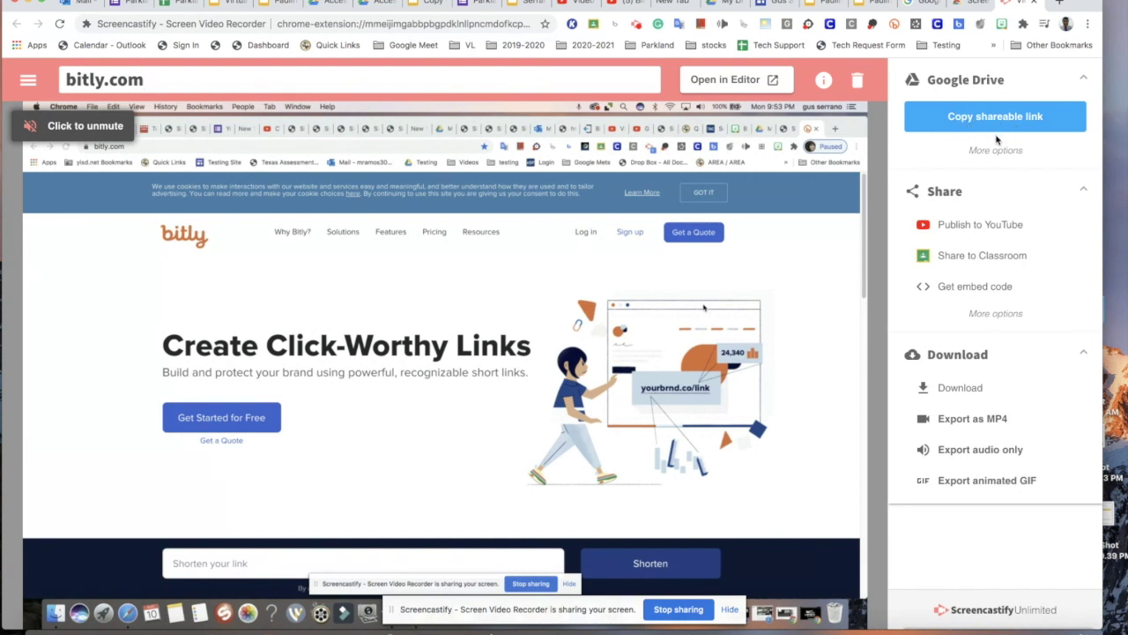
{"action": "left_click", "coordinate": [986, 128]}
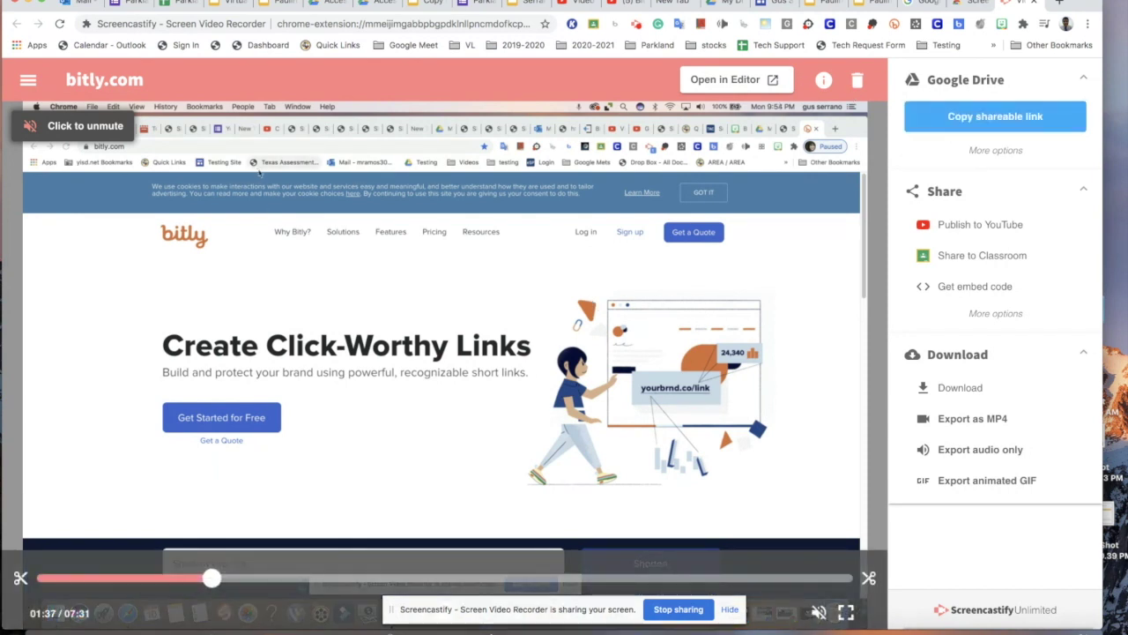
{"action": "key", "text": "ctrl+1"}
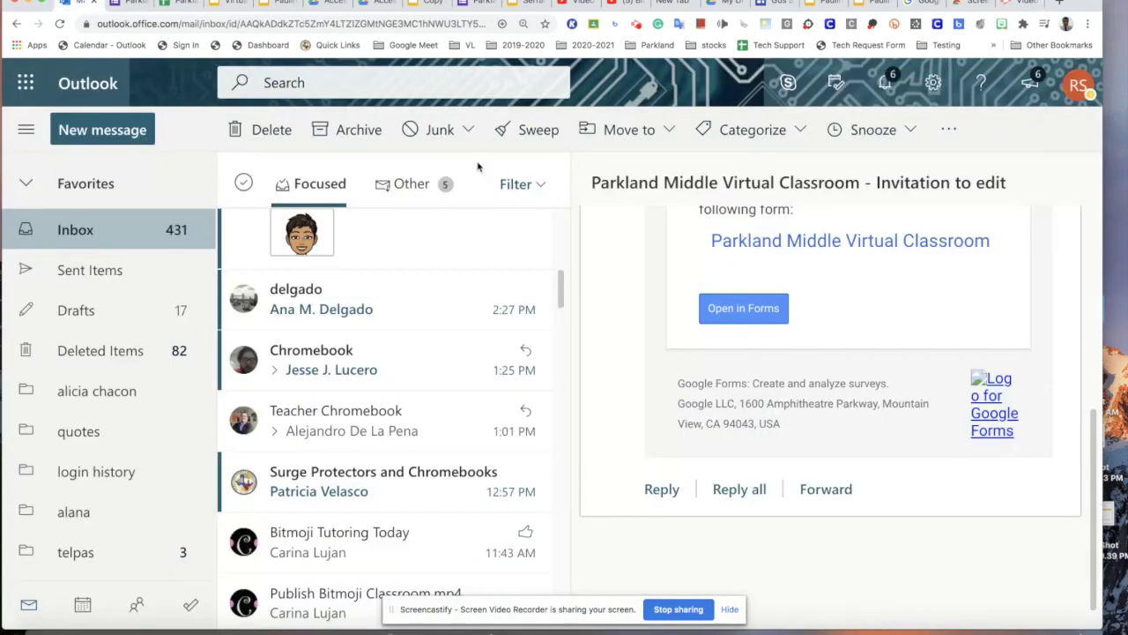
Start a new e-mail to the suggested colleague and paste the Google Drive video link above the signature.
{"action": "left_click", "coordinate": [138, 139]}
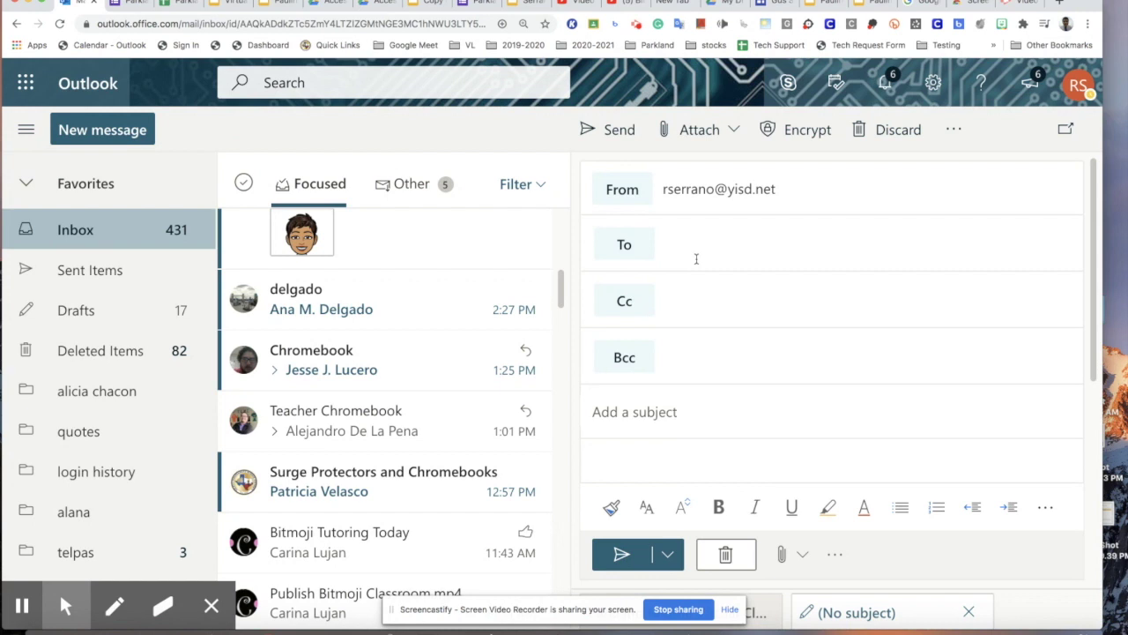
{"action": "type", "text": "mr"}
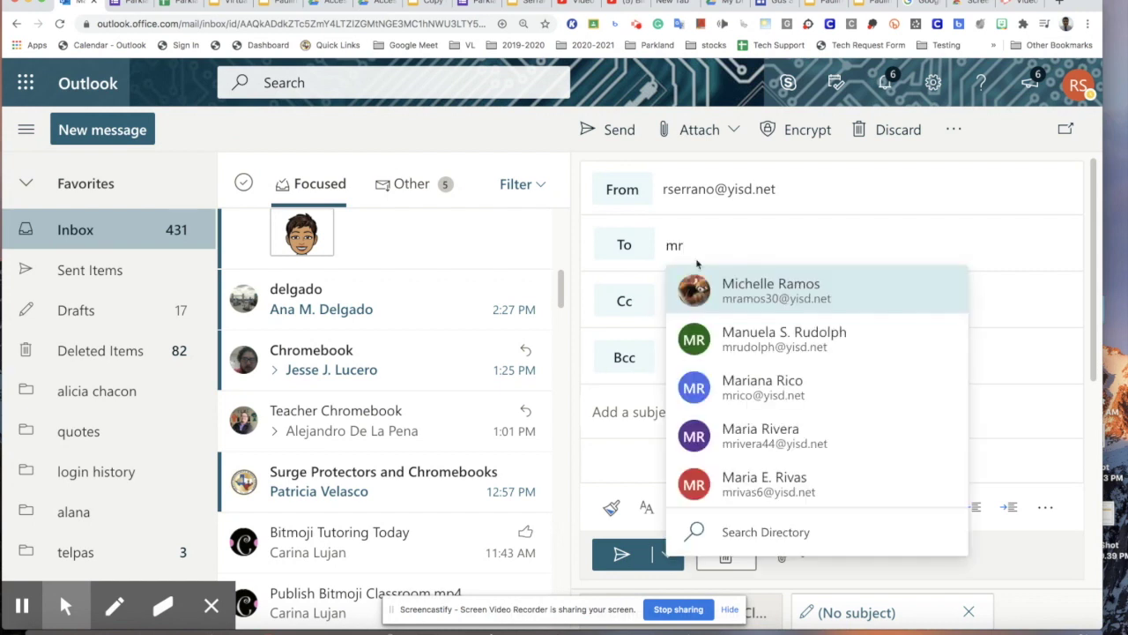
{"action": "left_click", "coordinate": [814, 304]}
{"action": "scroll", "coordinate": [737, 343], "scroll_direction": "down", "scroll_amount": 3}
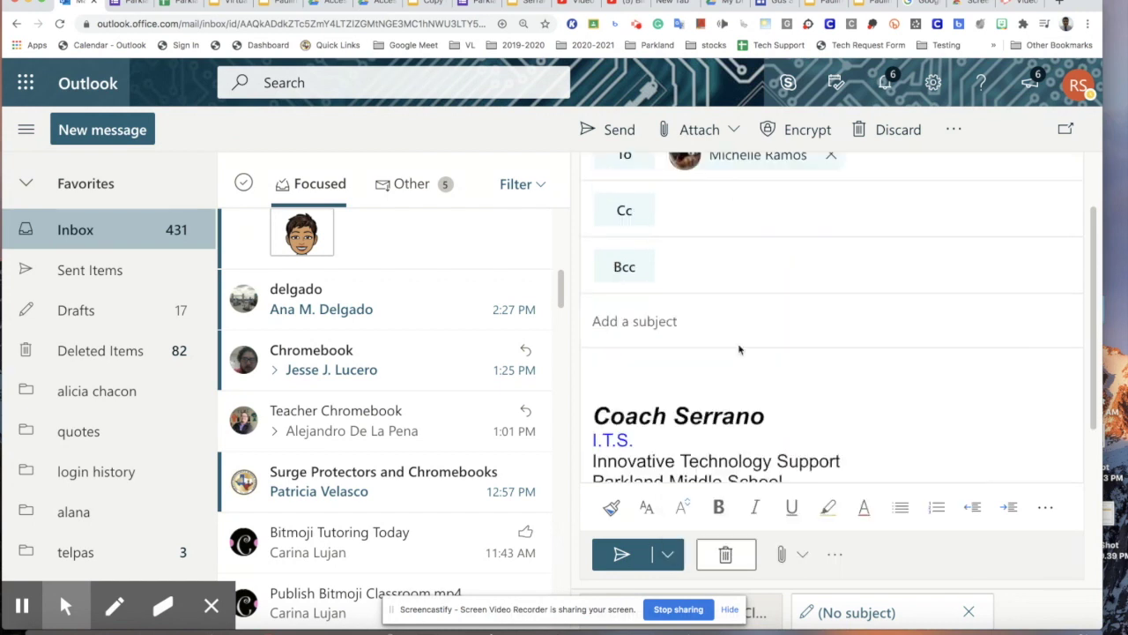
{"action": "left_click", "coordinate": [610, 219]}
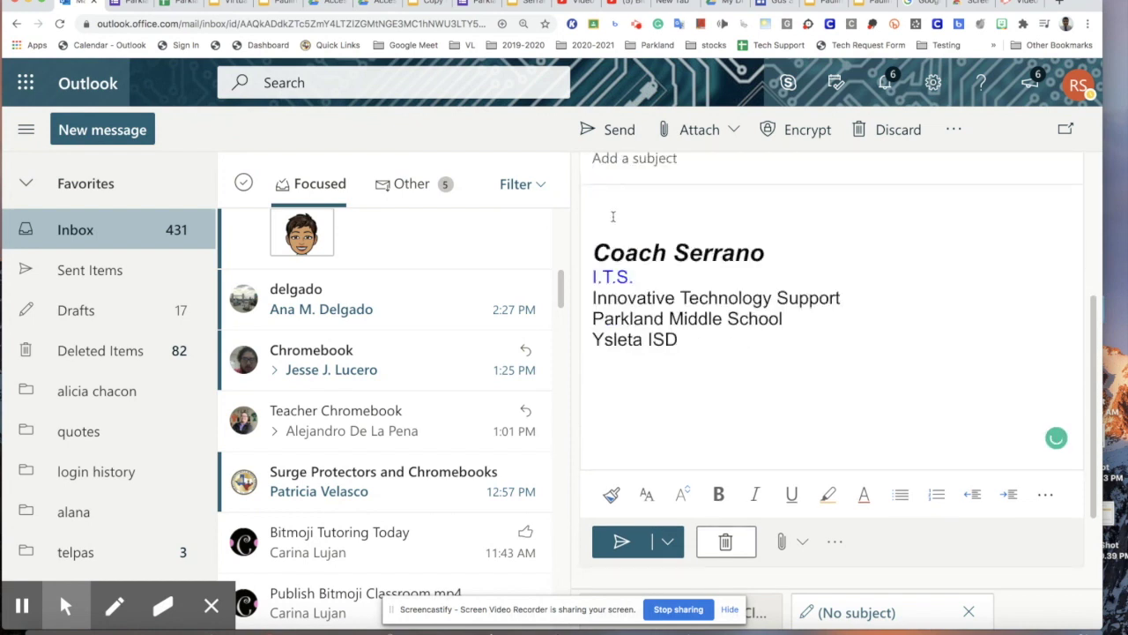
{"action": "key", "text": "super+v"}
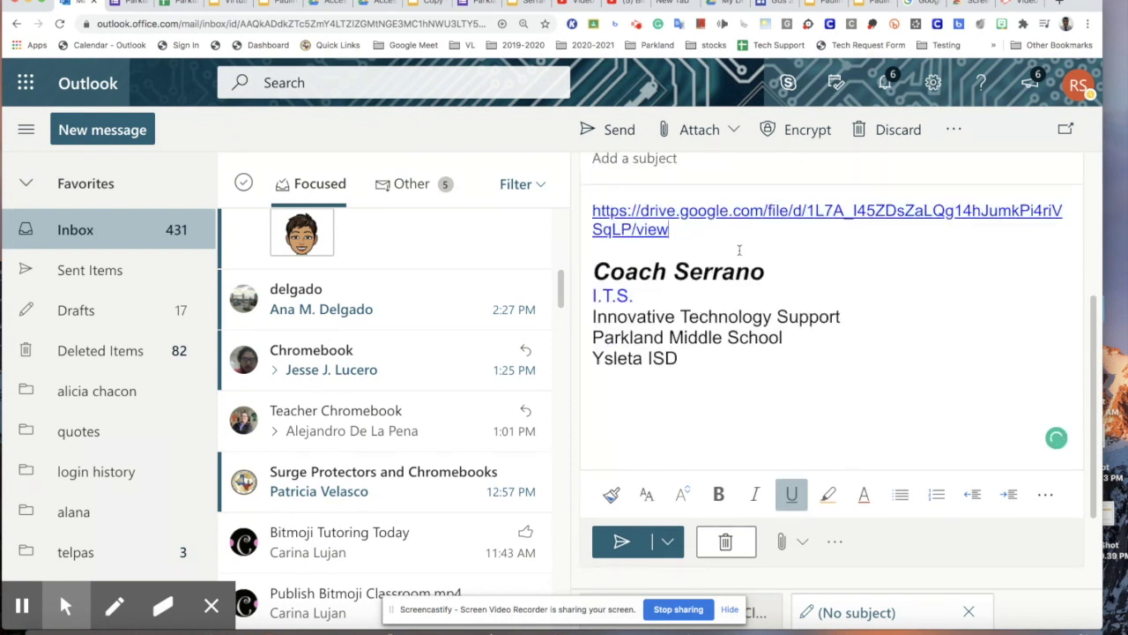
Add the subject 'bitly video' and send the e-mail.
{"action": "scroll", "coordinate": [671, 365], "scroll_direction": "up", "scroll_amount": 3}
{"action": "left_click", "coordinate": [666, 393]}
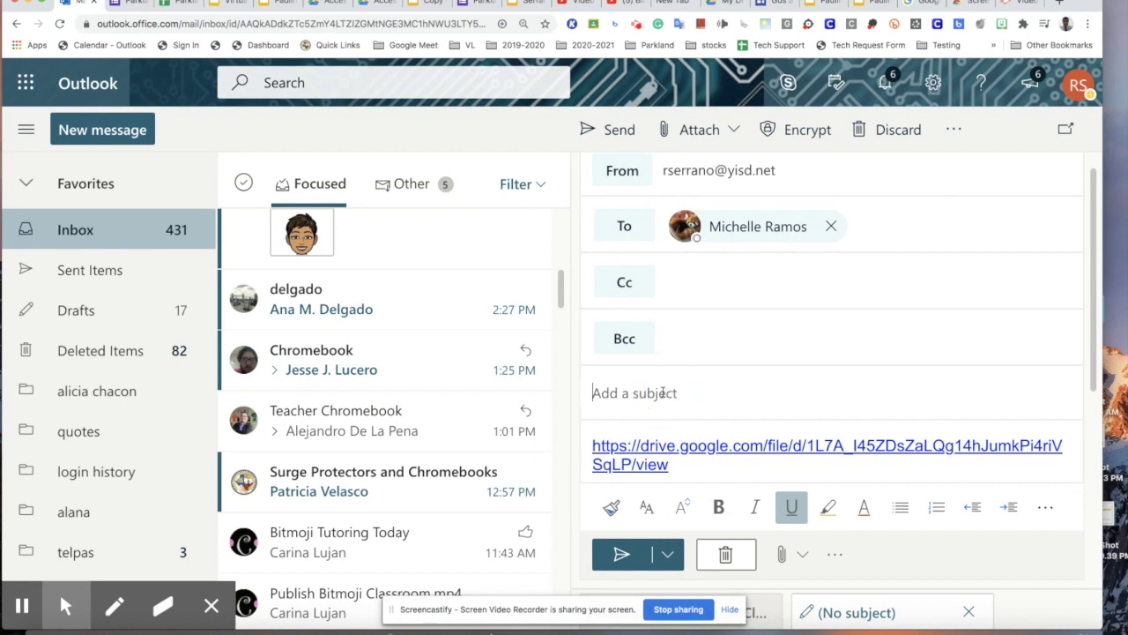
{"action": "type", "text": "bitly video"}
{"action": "scroll", "coordinate": [696, 391], "scroll_direction": "down", "scroll_amount": 3}
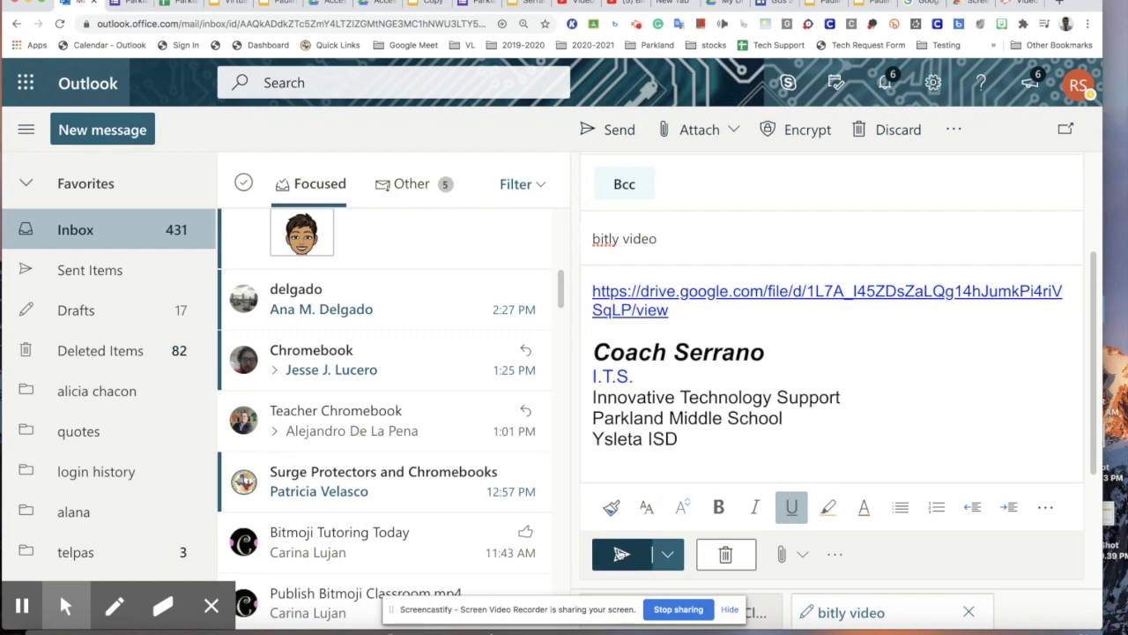
{"action": "left_click", "coordinate": [621, 554]}
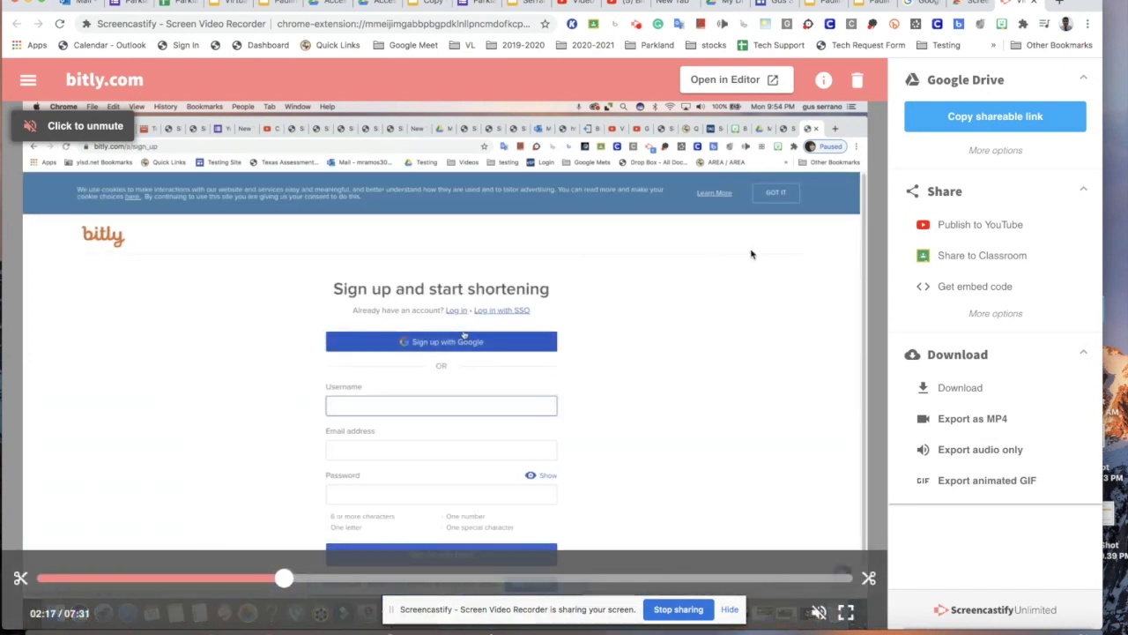
Publish the bitly.com recording to YouTube as Private and close the success message.
{"action": "left_click", "coordinate": [977, 226]}
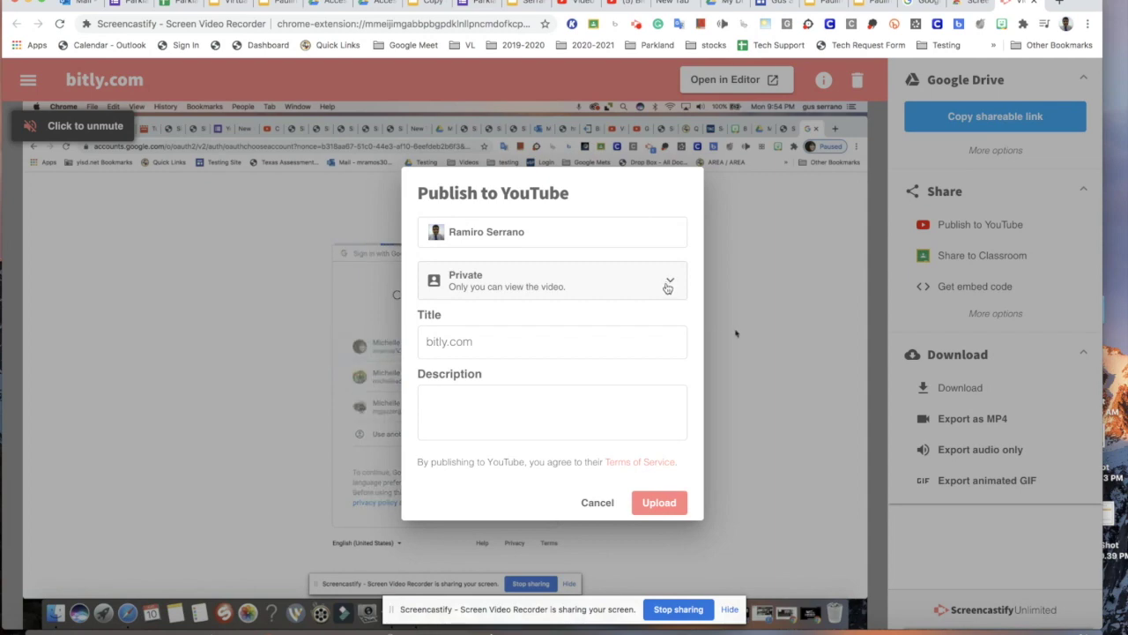
{"action": "left_click", "coordinate": [672, 502]}
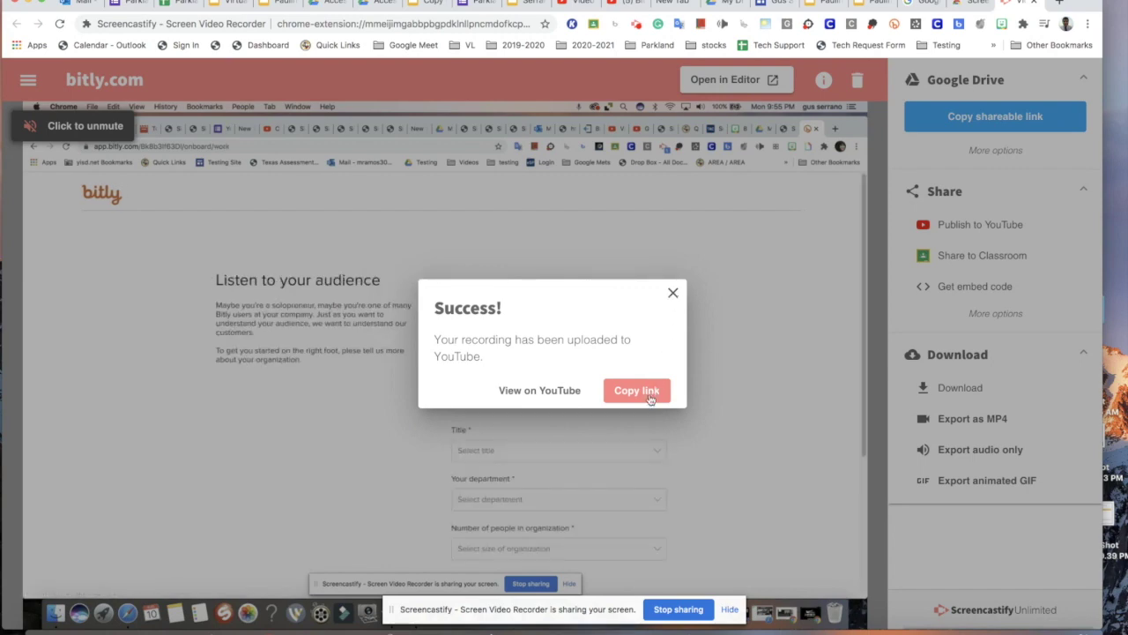
{"action": "left_click", "coordinate": [674, 302]}
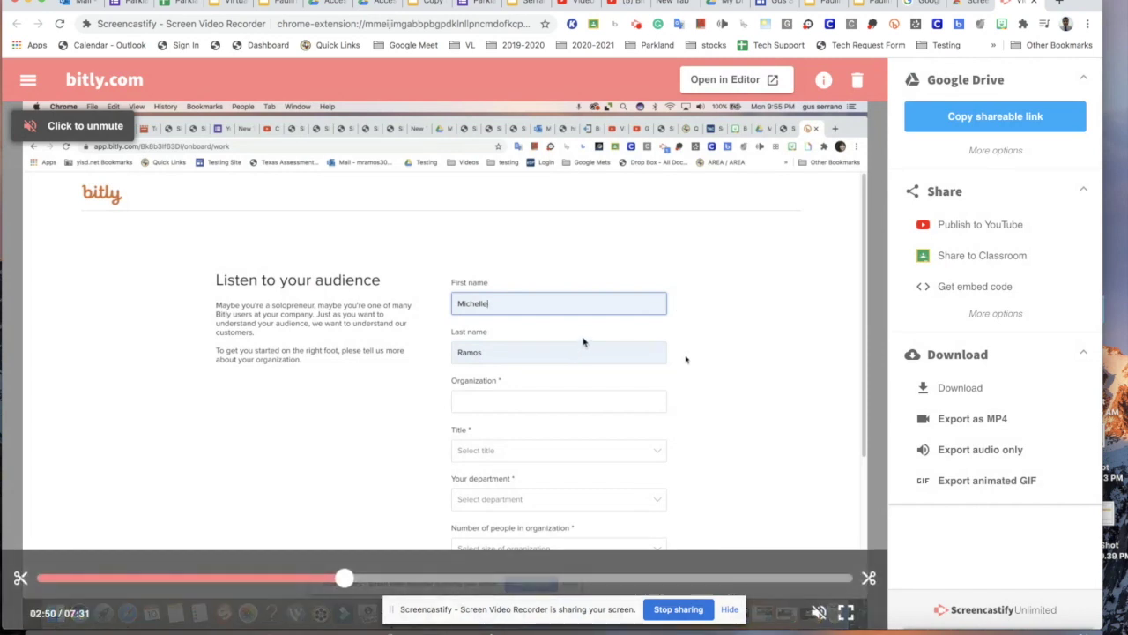
Post the recording as a 'bitly.com' assignment to the 2020-2021 Parkland Middle Tech Support class.
{"action": "left_click", "coordinate": [1005, 256]}
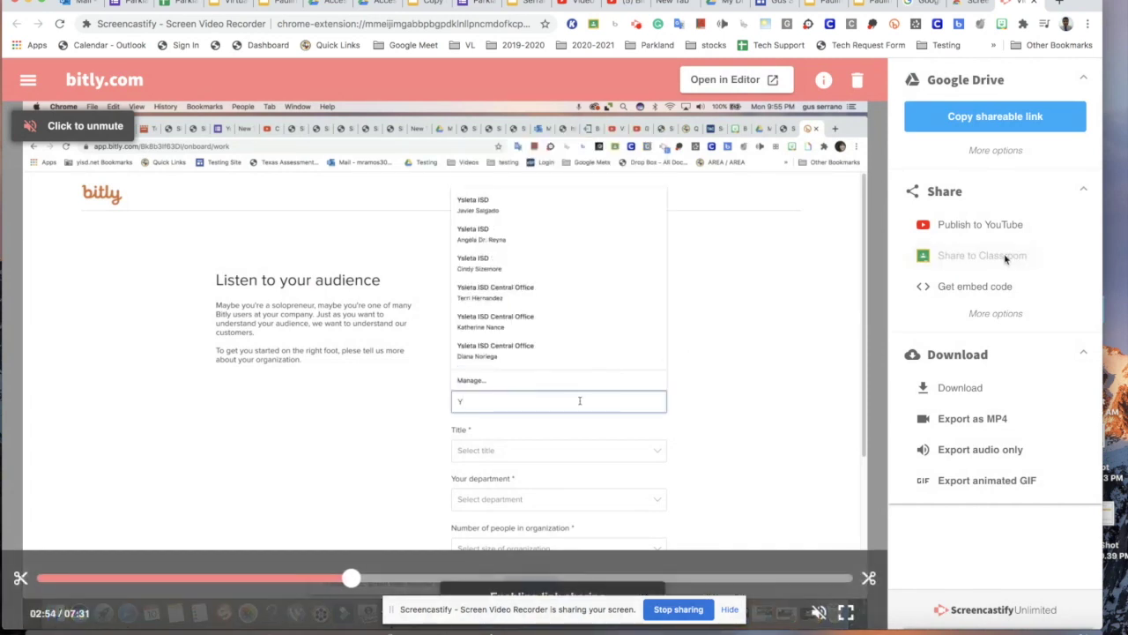
{"action": "left_click", "coordinate": [293, 124]}
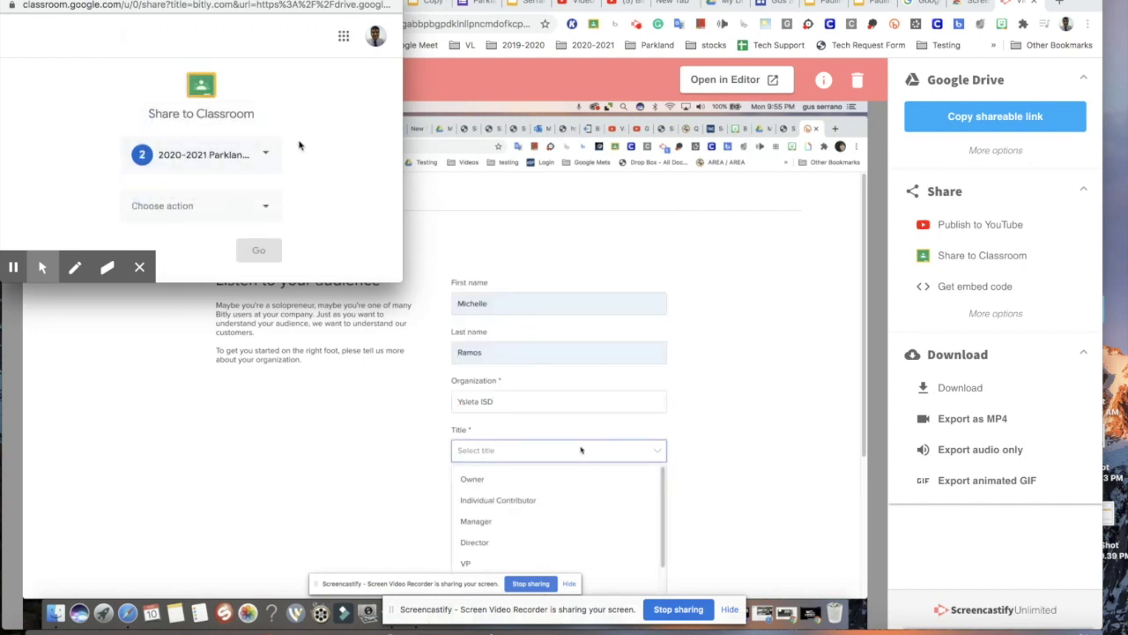
{"action": "left_click", "coordinate": [262, 209]}
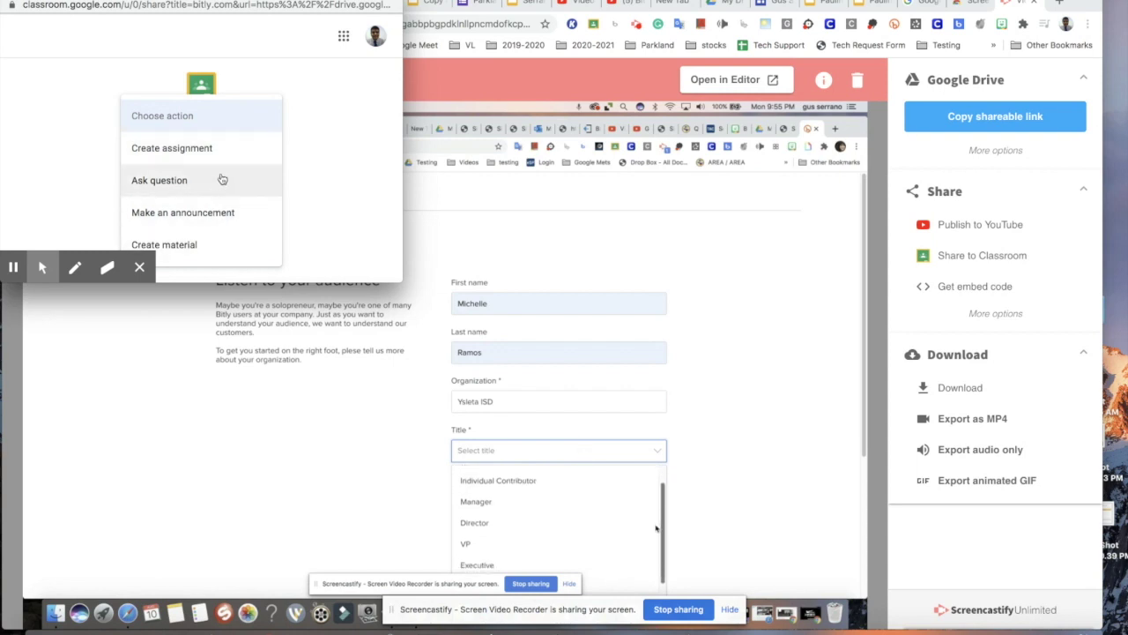
{"action": "left_click", "coordinate": [222, 154]}
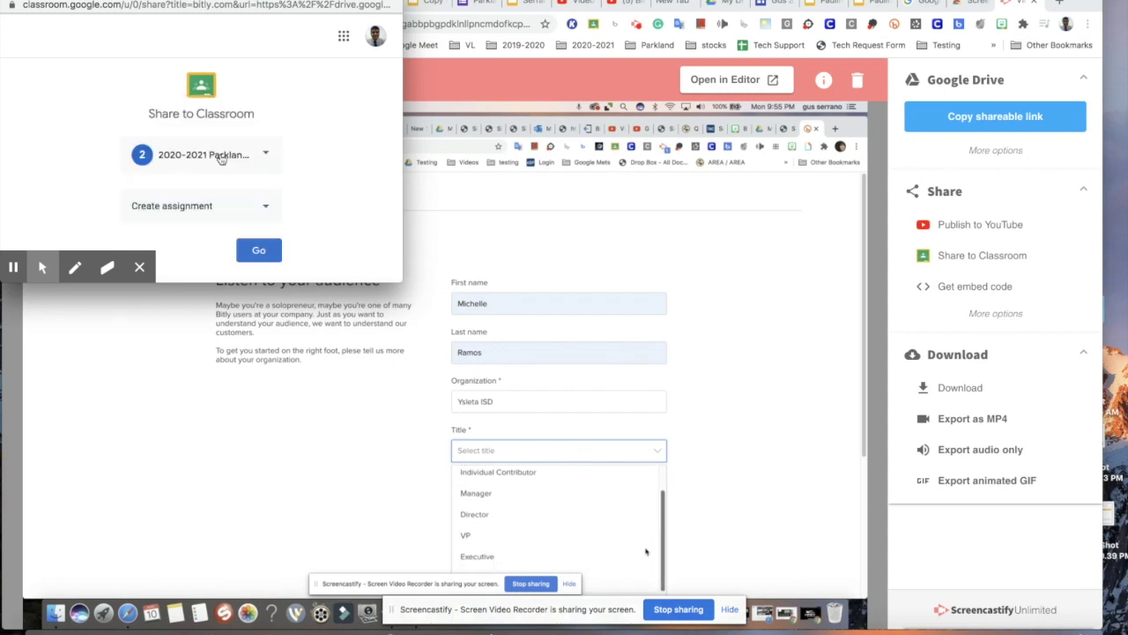
{"action": "left_click", "coordinate": [260, 252]}
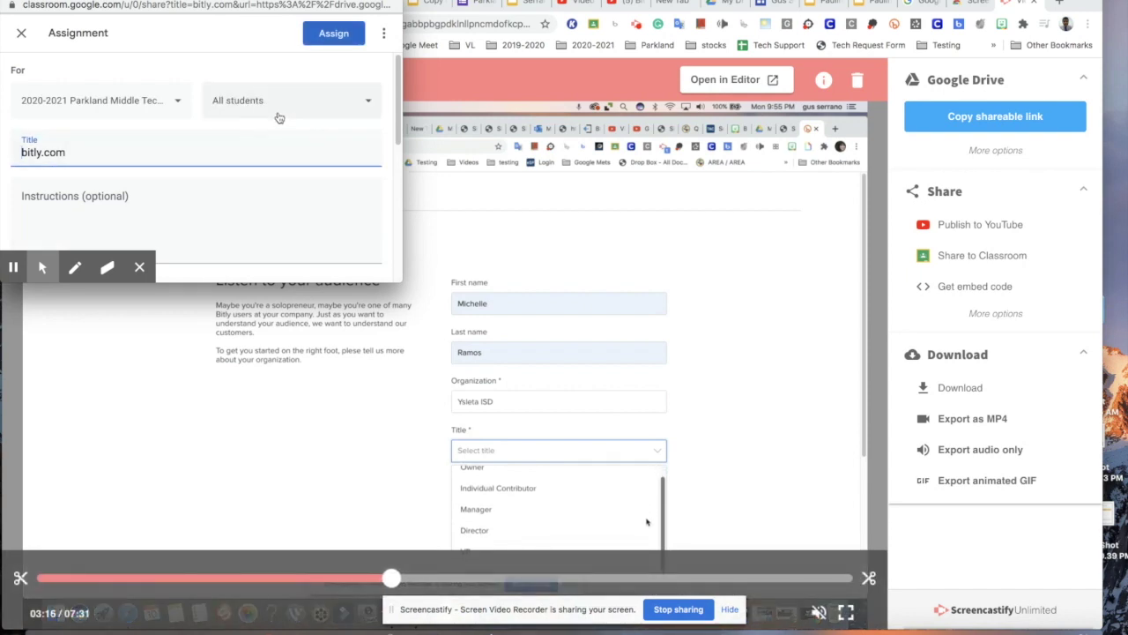
{"action": "left_click_drag", "start_coordinate": [398, 114], "coordinate": [377, 104]}
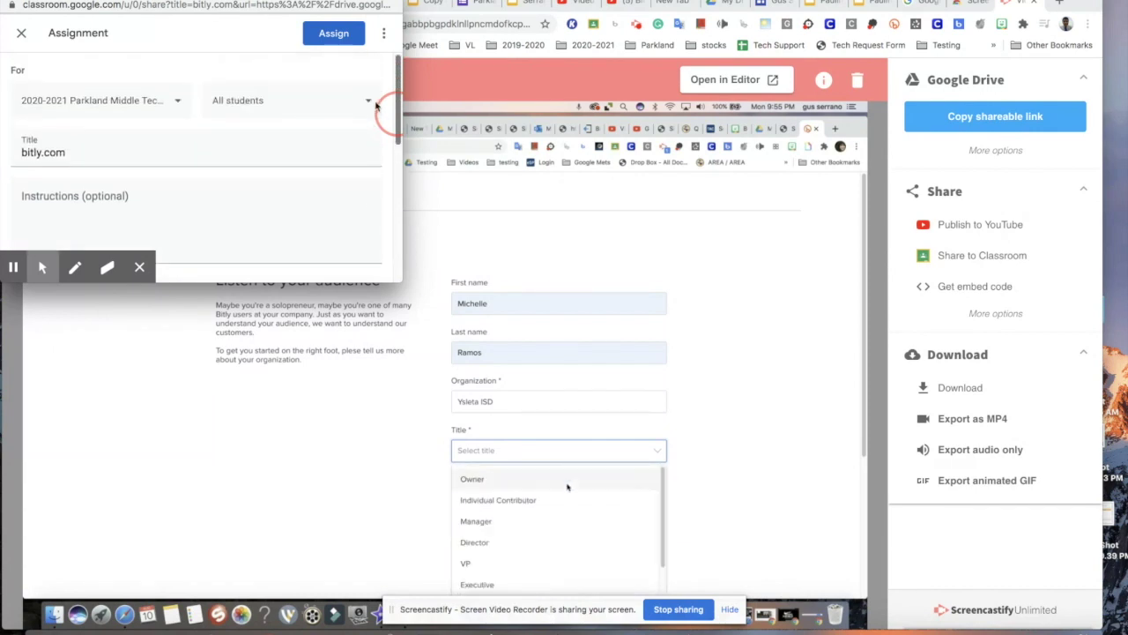
{"action": "left_click", "coordinate": [324, 35]}
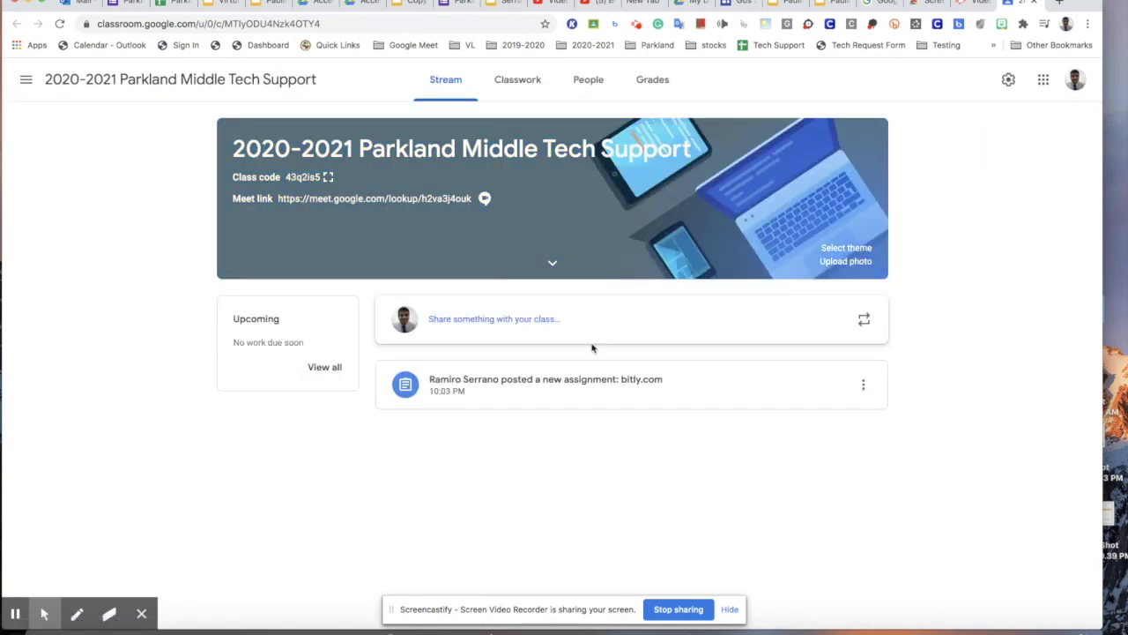
Edit the posted bitly.com assignment, save the changes, and go back to the recording page.
{"action": "left_click", "coordinate": [789, 176]}
{"action": "left_click", "coordinate": [755, 208]}
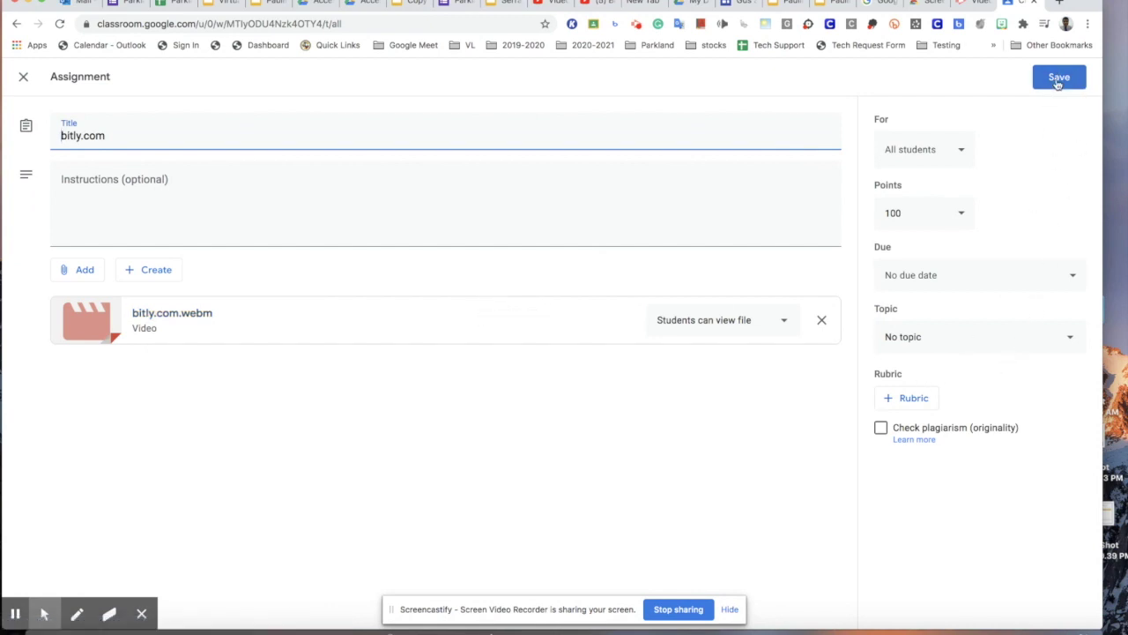
{"action": "left_click", "coordinate": [1057, 79]}
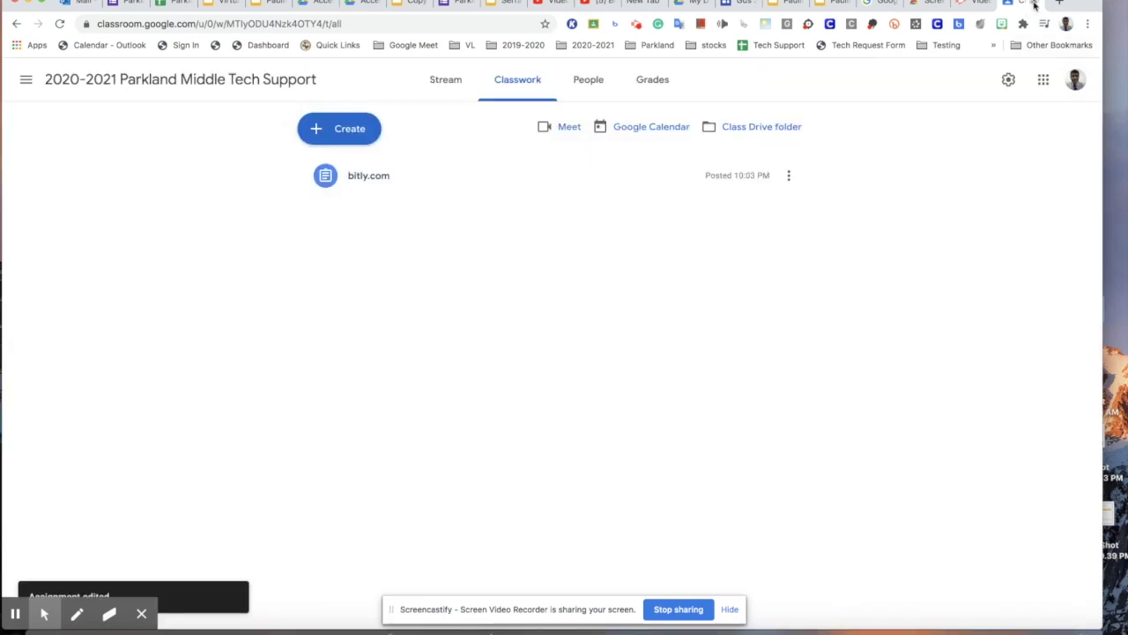
{"action": "left_click", "coordinate": [1034, 6]}
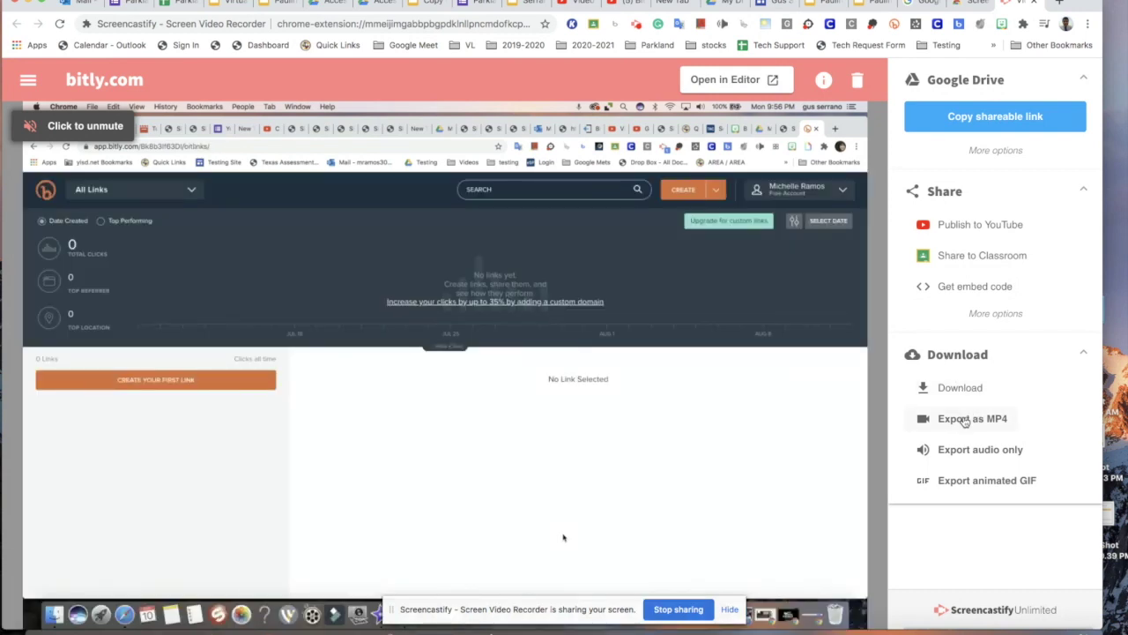
Export the recording as MP4 and save bitly.com.mp4 to the Desktop.
{"action": "left_click", "coordinate": [965, 419]}
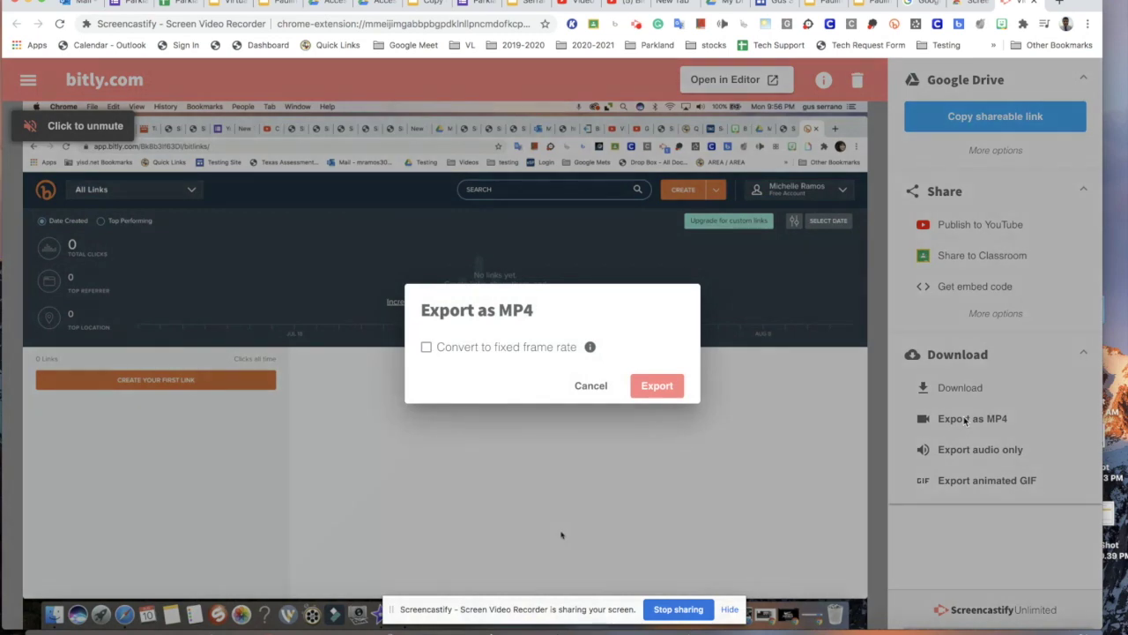
{"action": "left_click", "coordinate": [657, 386]}
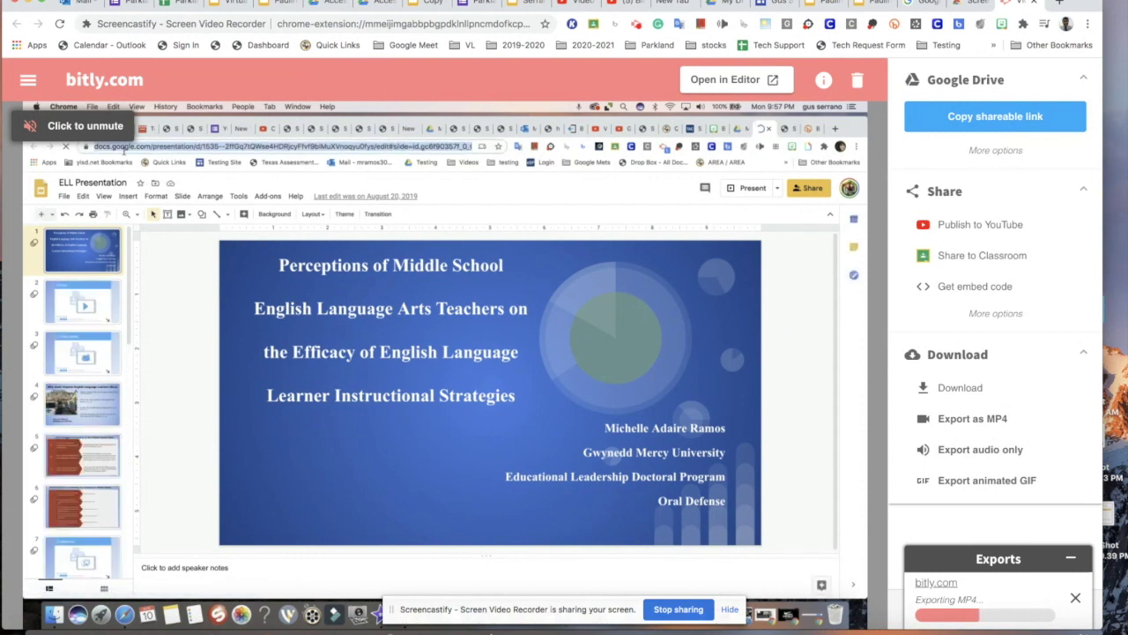
{"action": "mouse_move", "coordinate": [721, 458]}
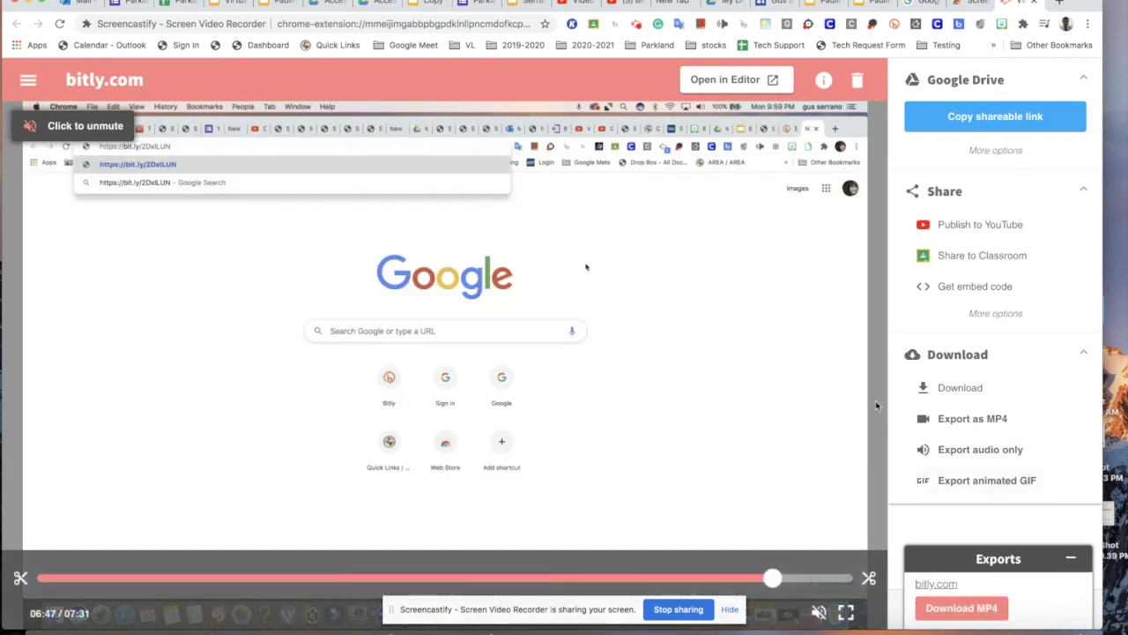
{"action": "left_click", "coordinate": [985, 607]}
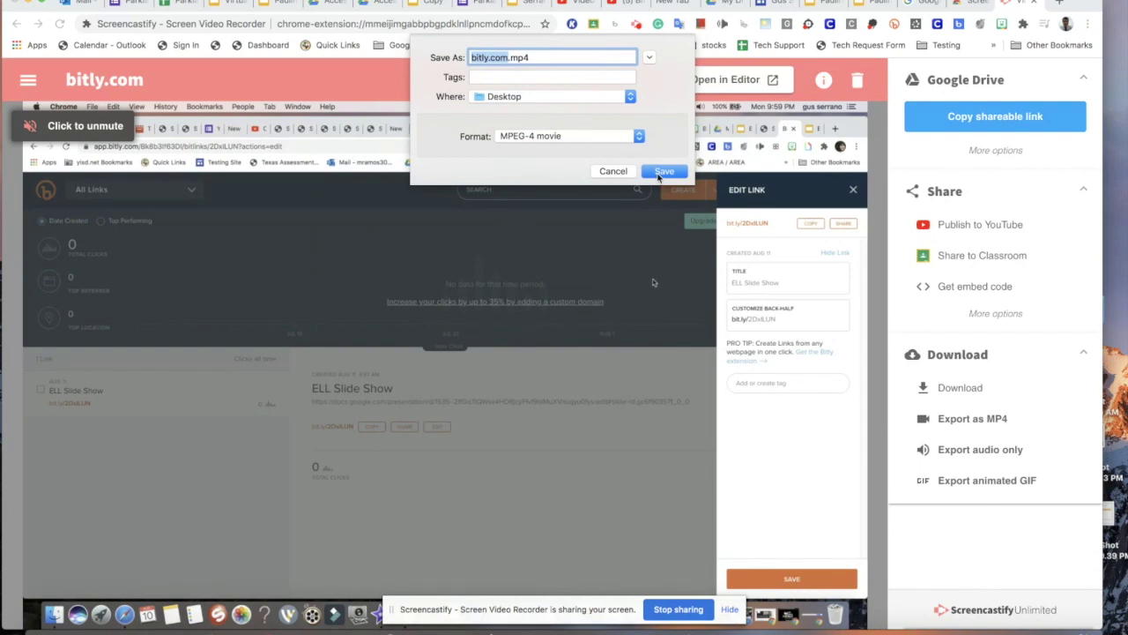
{"action": "left_click", "coordinate": [663, 172]}
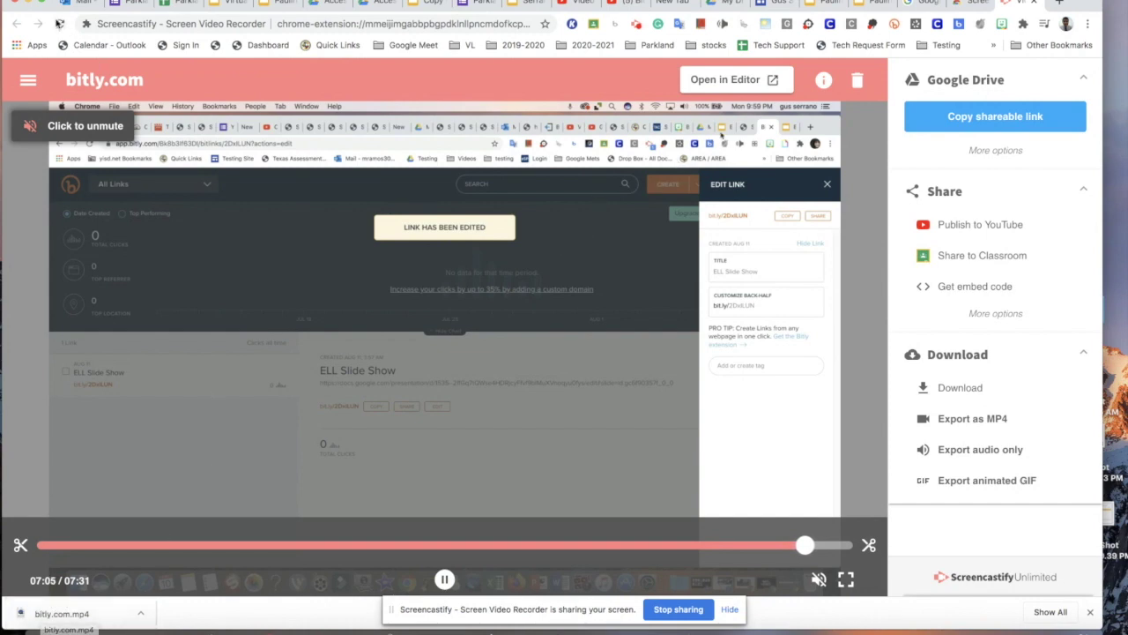
{"action": "left_click_drag", "start_coordinate": [35, 1], "coordinate": [698, 520]}
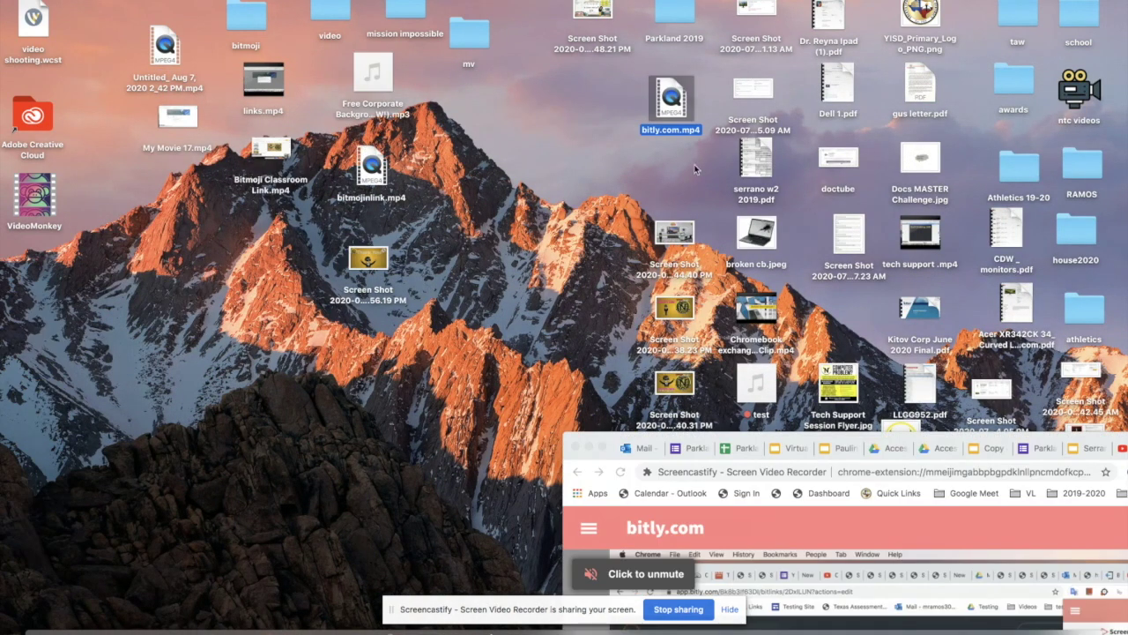
Drag the bitly.com.mp4 icon to the desktop's left side, then bring the browser window back.
{"action": "left_click_drag", "start_coordinate": [686, 113], "coordinate": [49, 304]}
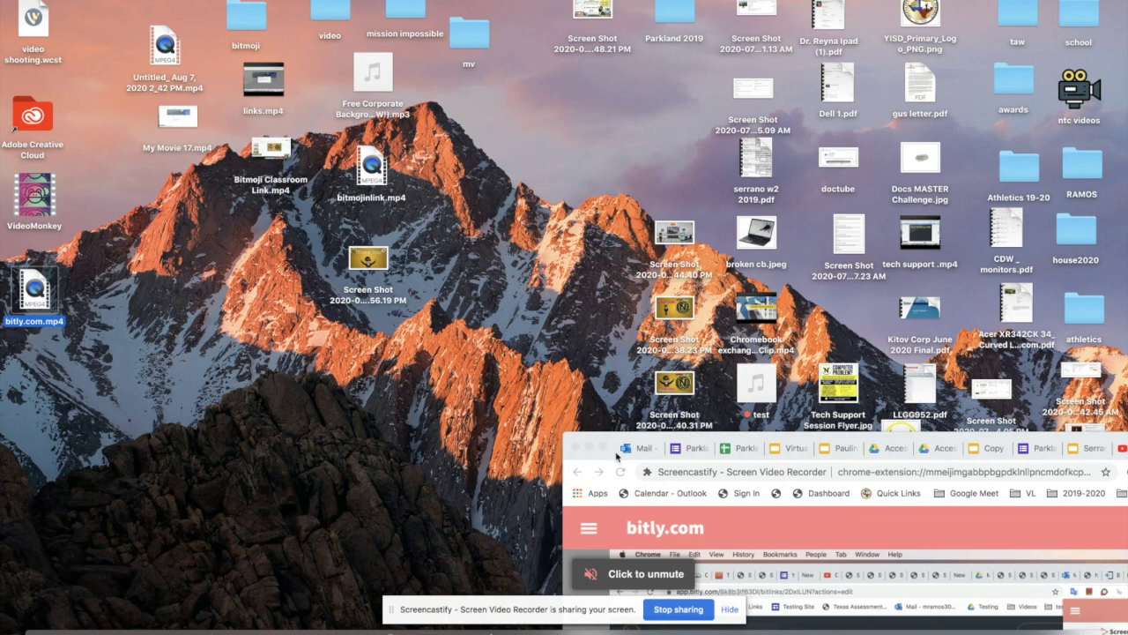
{"action": "left_click_drag", "start_coordinate": [620, 445], "coordinate": [269, 0]}
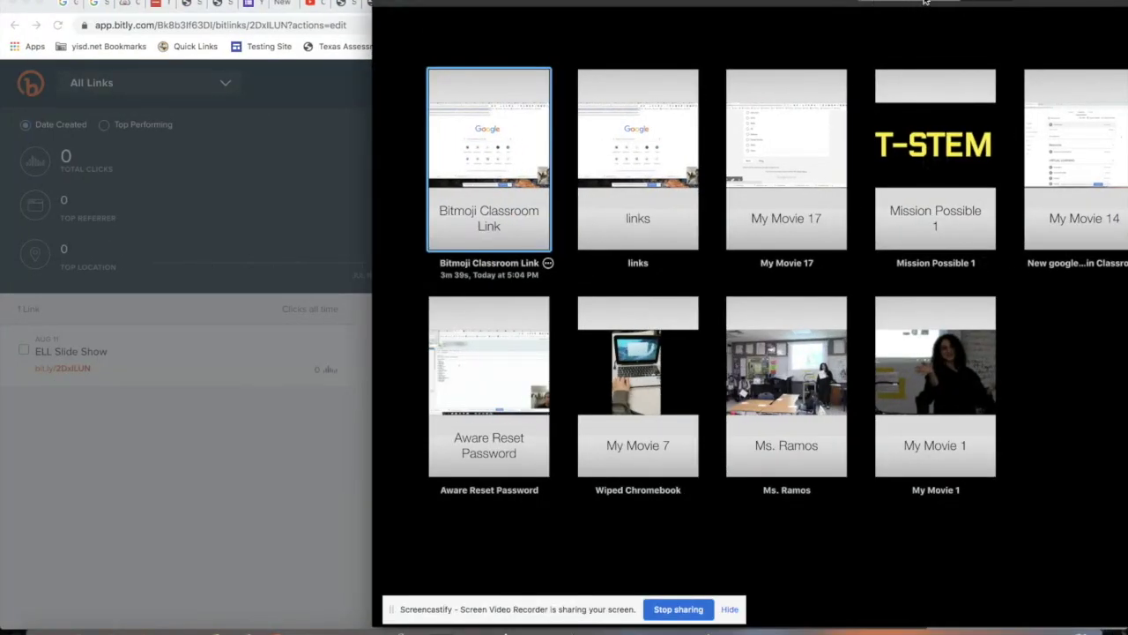
Create a new empty Movie project from iMovie's projects list.
{"action": "left_click", "coordinate": [927, 10]}
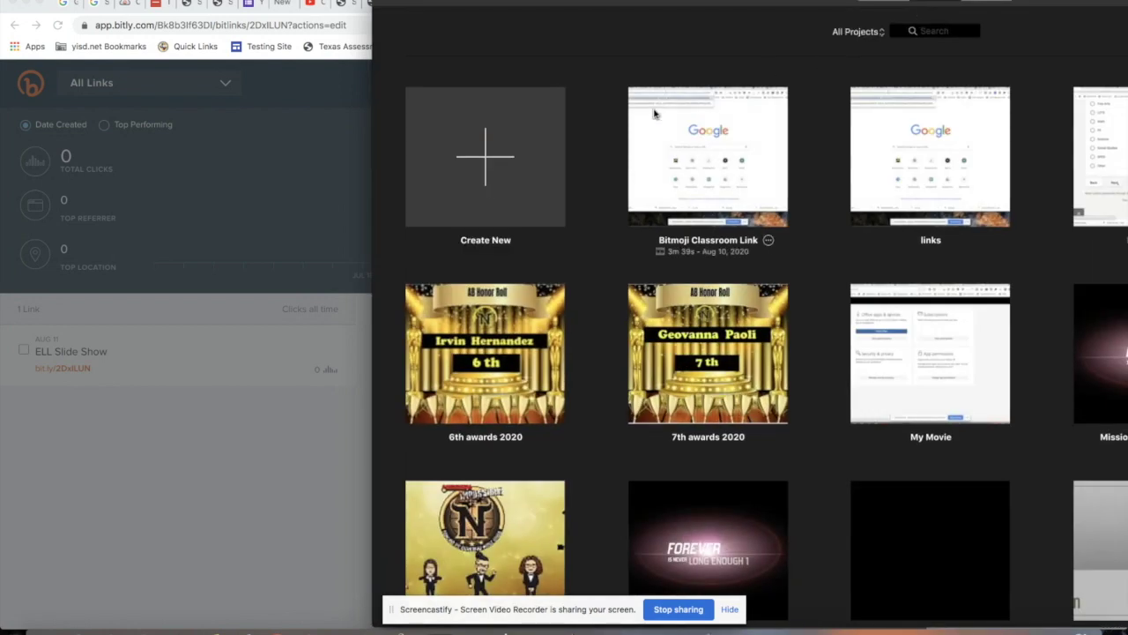
{"action": "left_click", "coordinate": [496, 178]}
{"action": "left_click", "coordinate": [449, 231]}
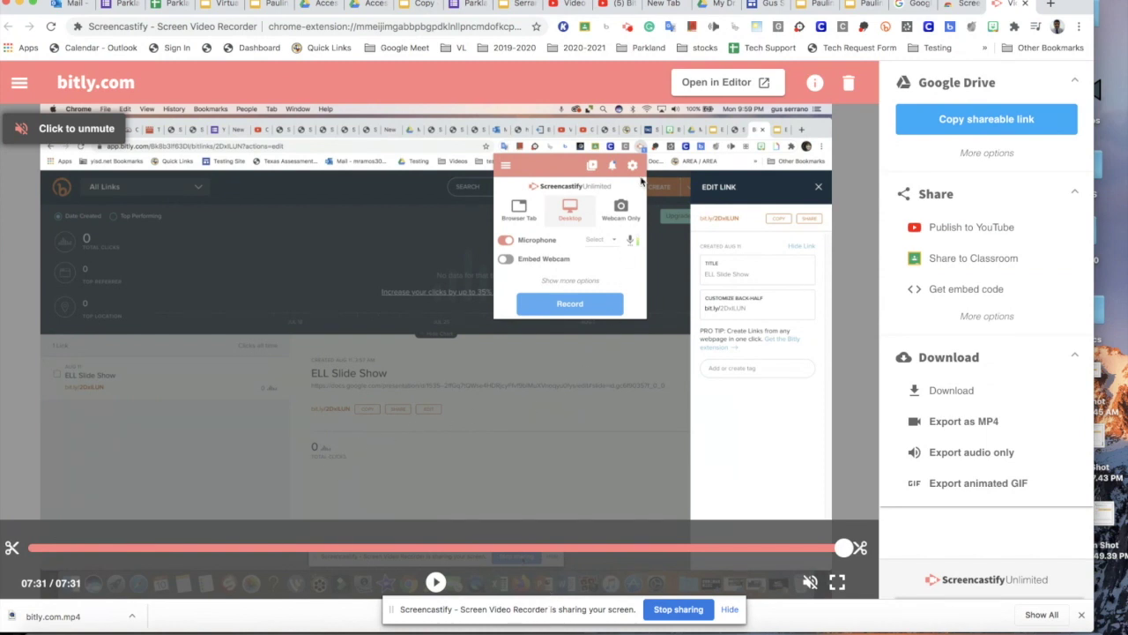
Load the bitly.com recording into Screencastify's Editor and scrub through its first clip.
{"action": "left_click", "coordinate": [725, 86]}
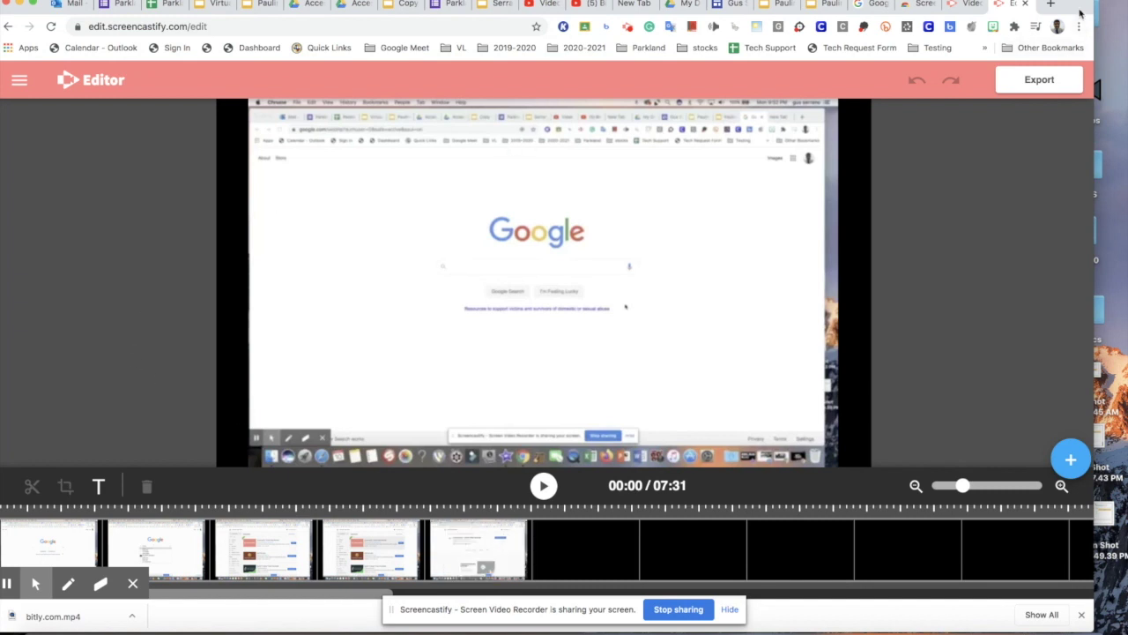
{"action": "left_click_drag", "start_coordinate": [1091, 5], "coordinate": [1123, 5]}
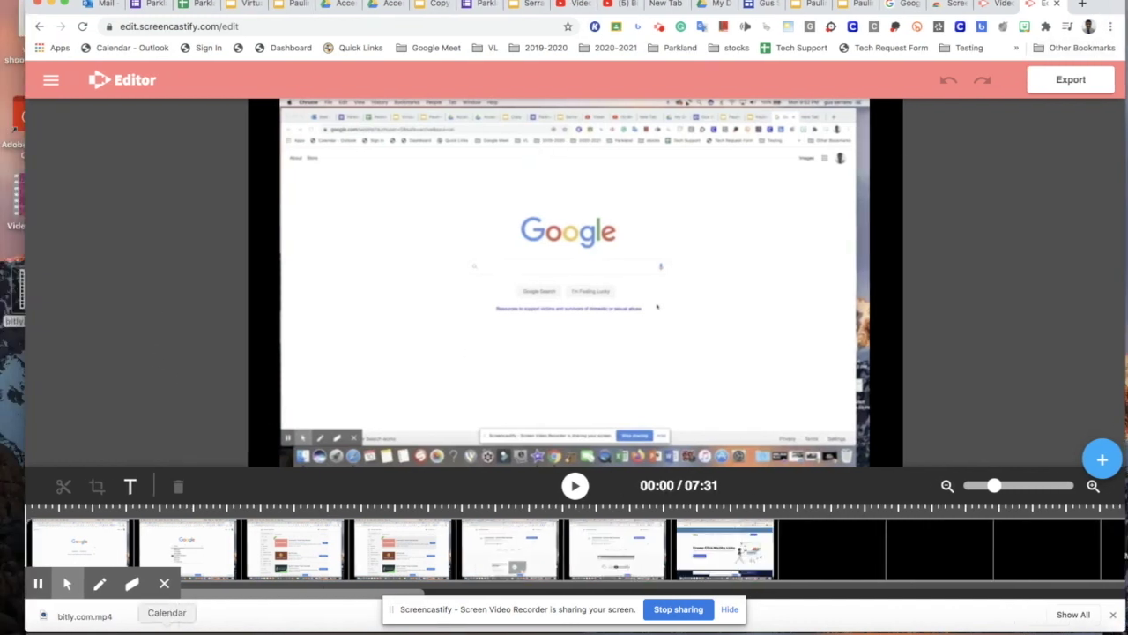
{"action": "left_click", "coordinate": [91, 526]}
{"action": "left_click_drag", "start_coordinate": [92, 526], "coordinate": [353, 548]}
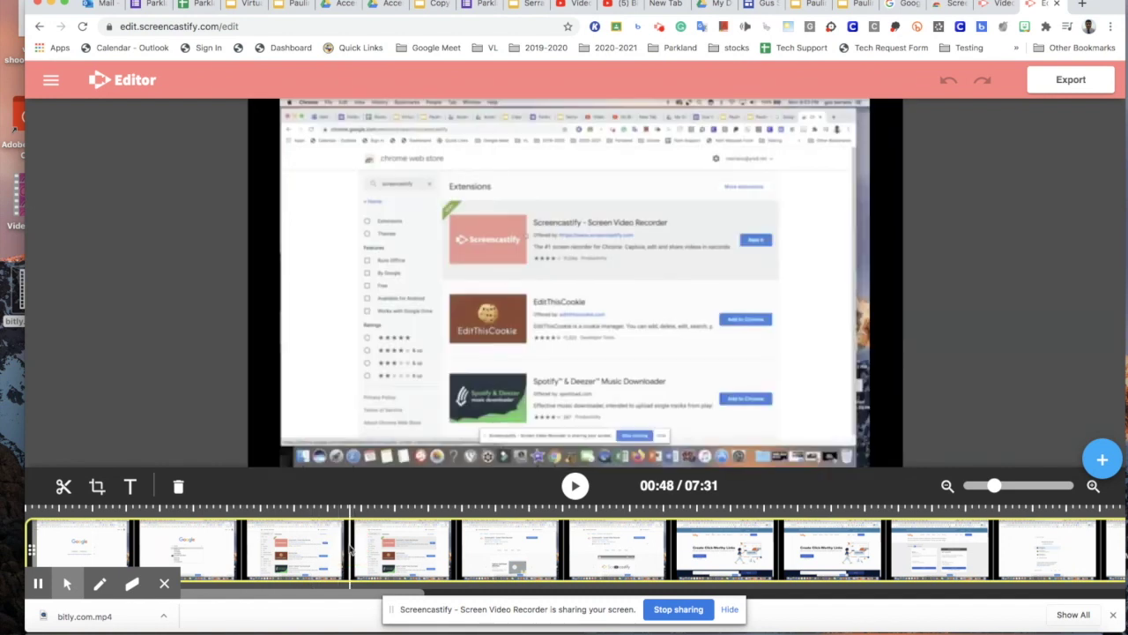
Split the clip around 00:43, delete a short piece, then undo that deletion.
{"action": "left_click", "coordinate": [64, 488]}
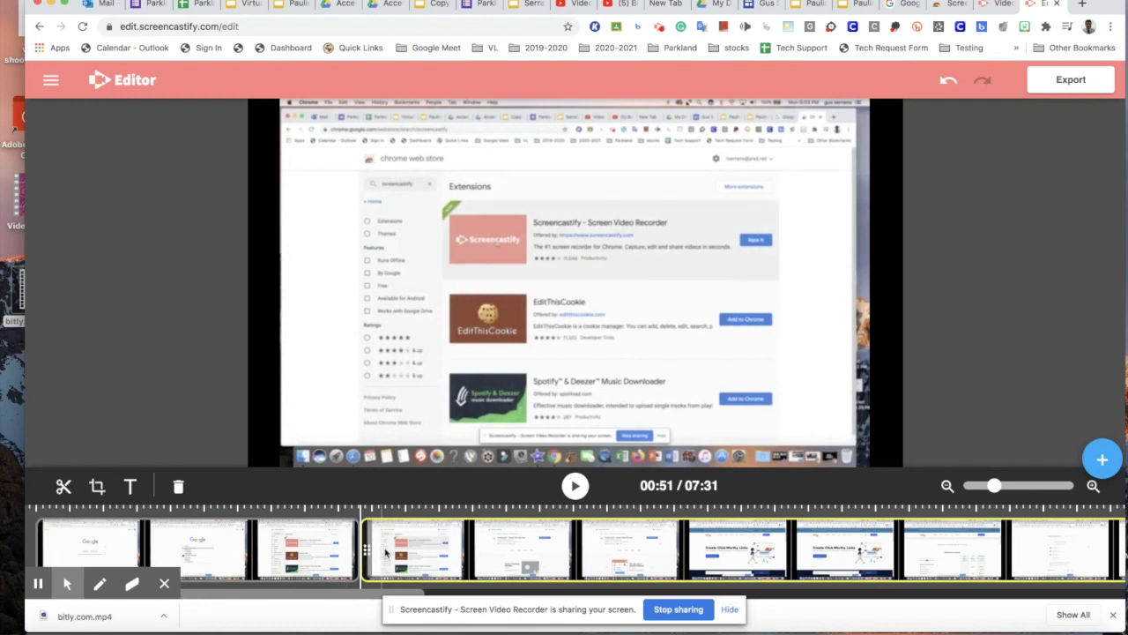
{"action": "left_click", "coordinate": [330, 559]}
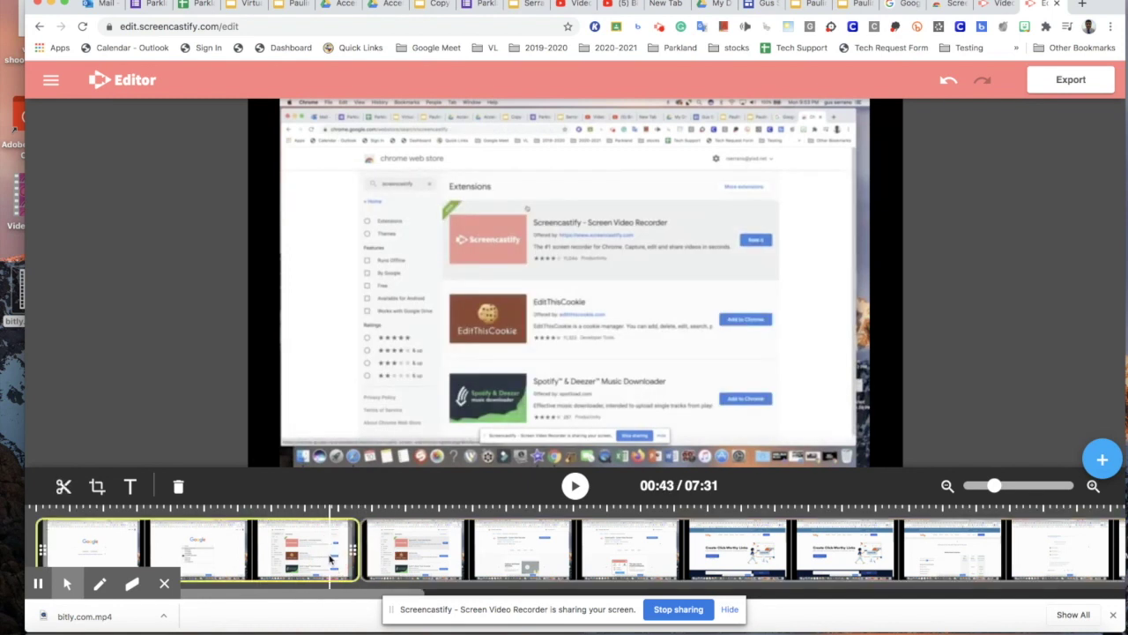
{"action": "left_click", "coordinate": [64, 485]}
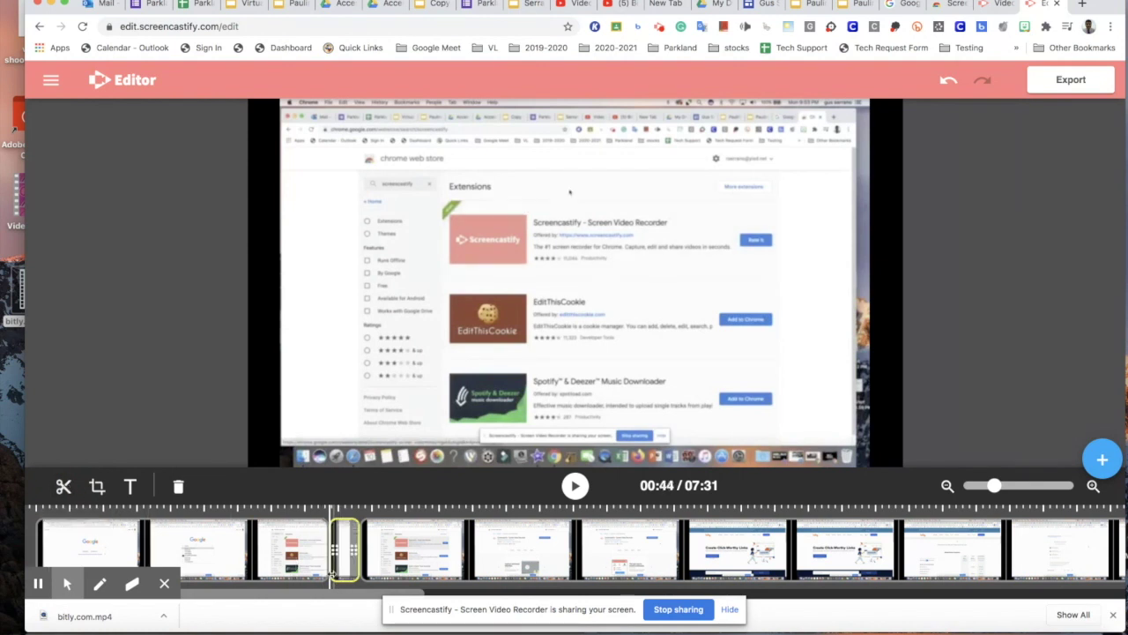
{"action": "left_click", "coordinate": [177, 488]}
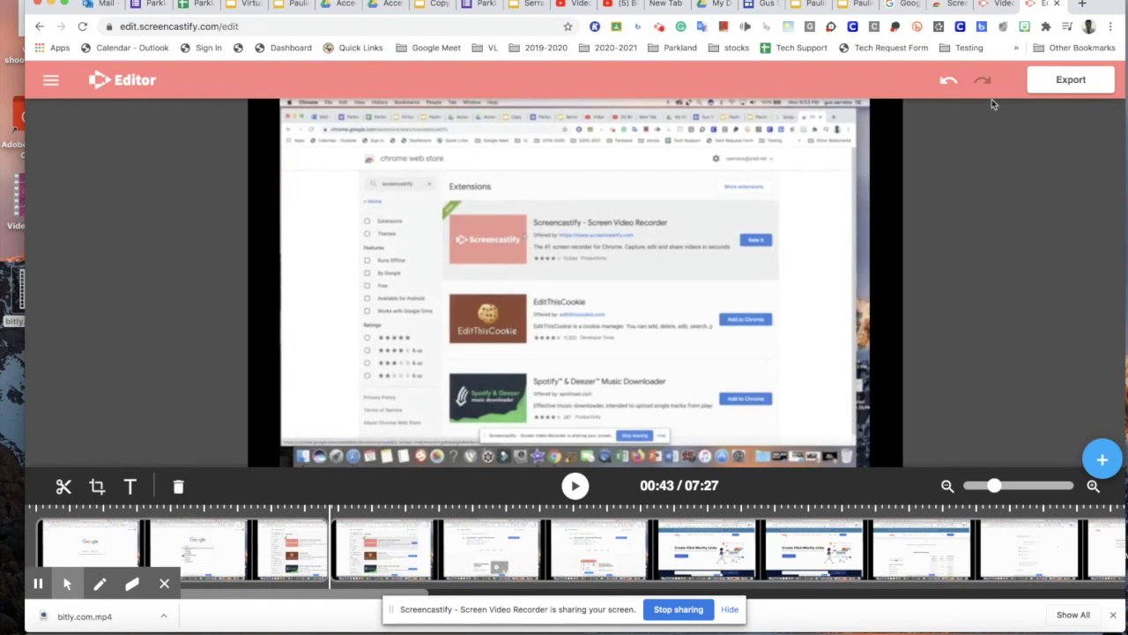
{"action": "left_click", "coordinate": [948, 82]}
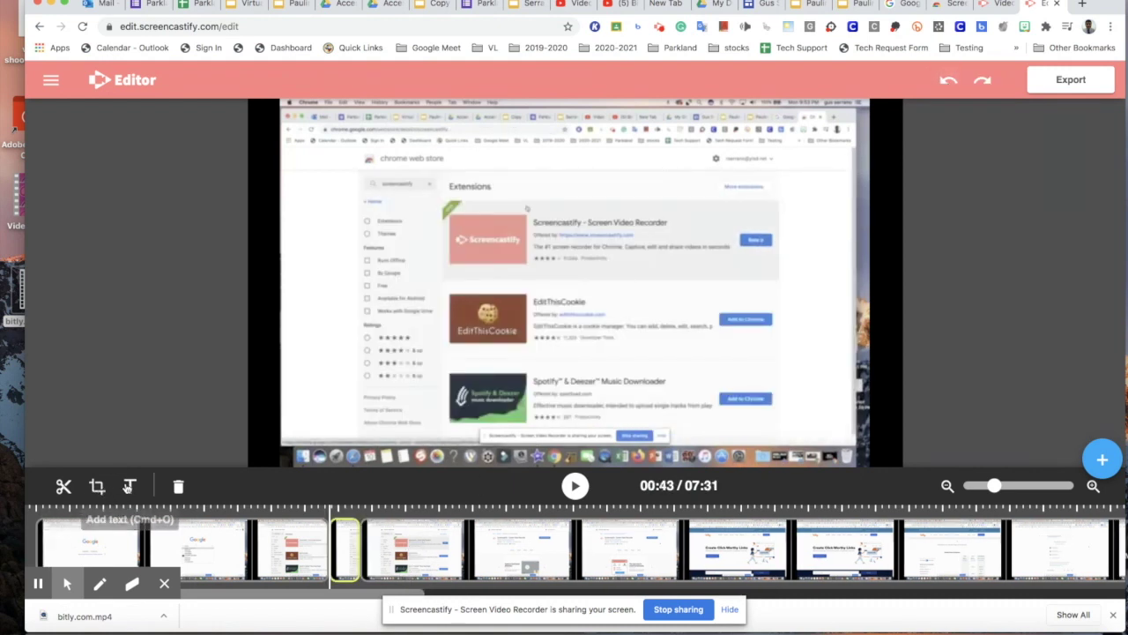
Add the coach's name as a bold, light-blue text overlay at 00:43.
{"action": "left_click", "coordinate": [130, 488]}
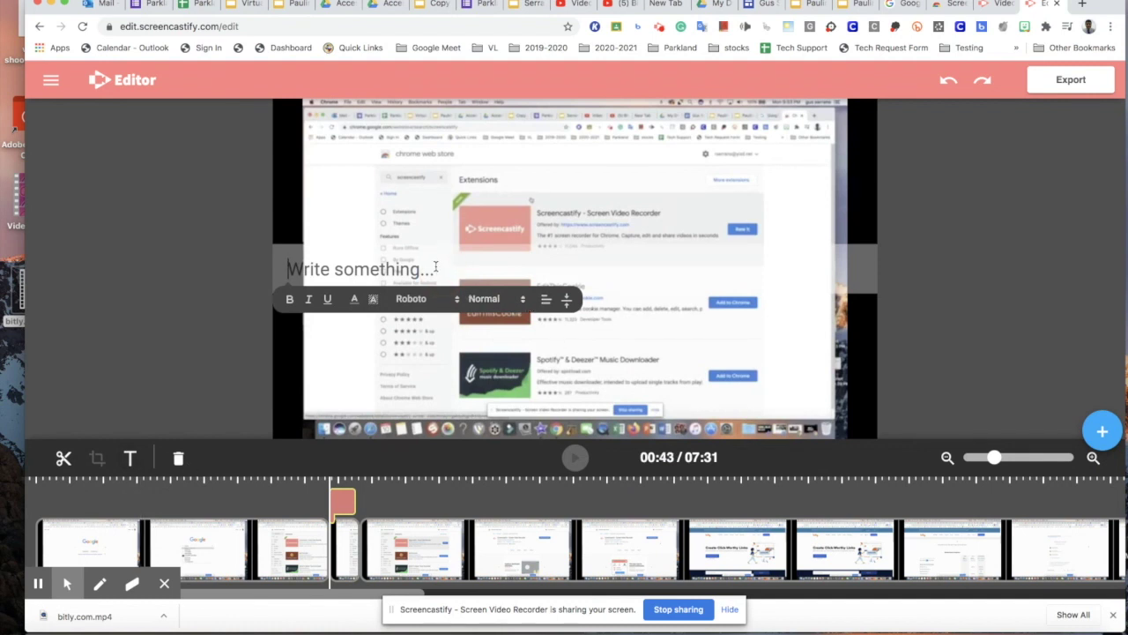
{"action": "type", "text": "Coach Serrano"}
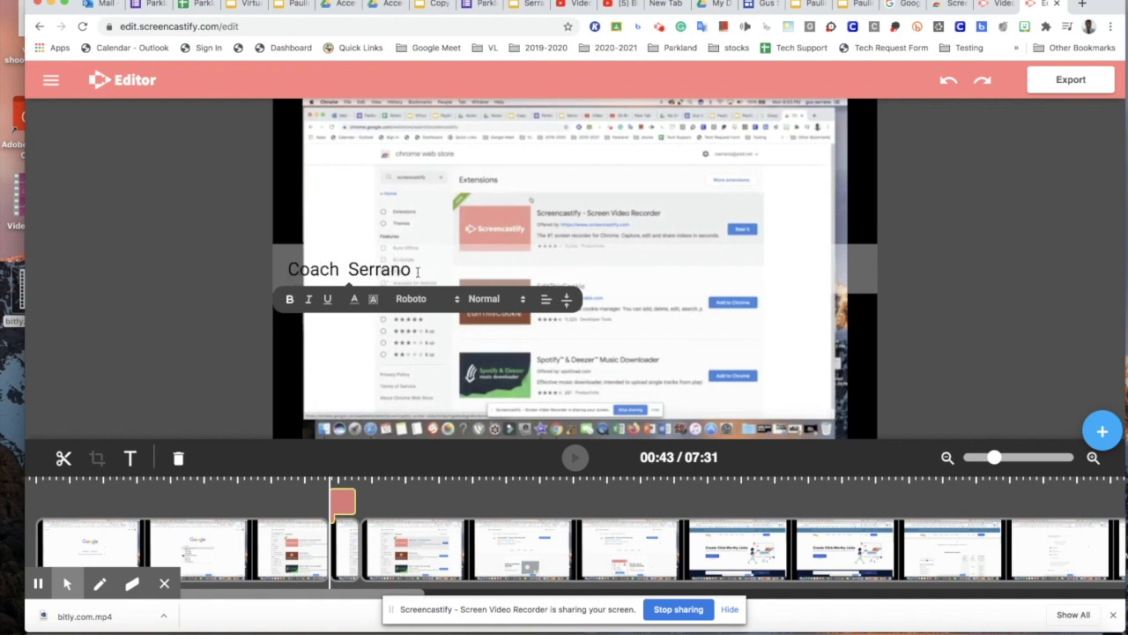
{"action": "left_click_drag", "start_coordinate": [418, 271], "coordinate": [262, 282]}
{"action": "left_click_drag", "start_coordinate": [423, 262], "coordinate": [287, 268]}
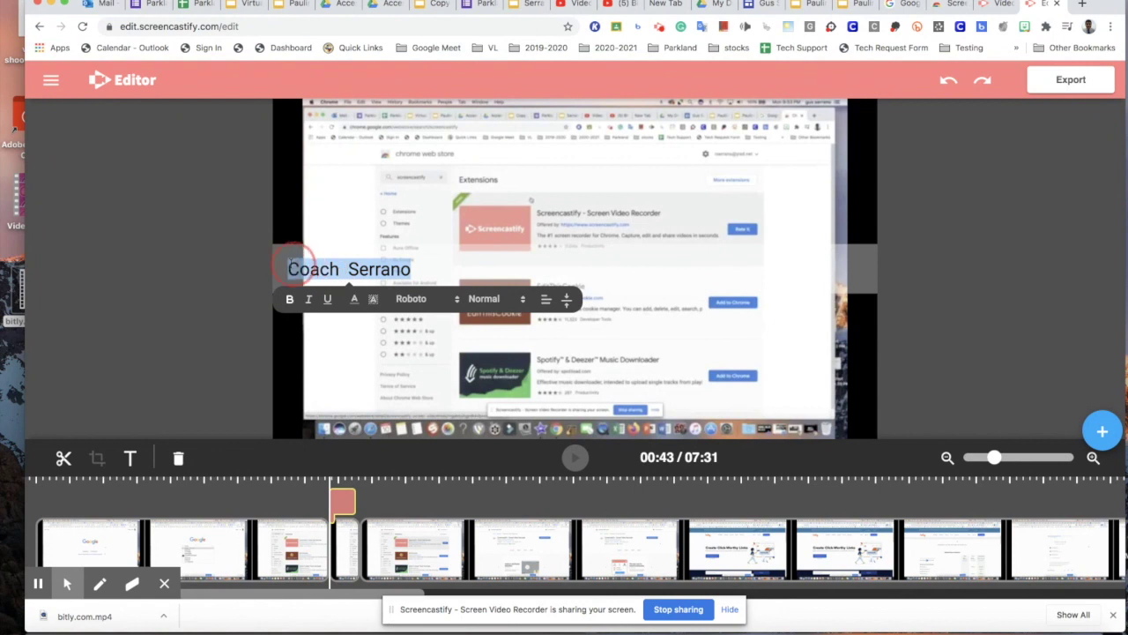
{"action": "left_click", "coordinate": [289, 299]}
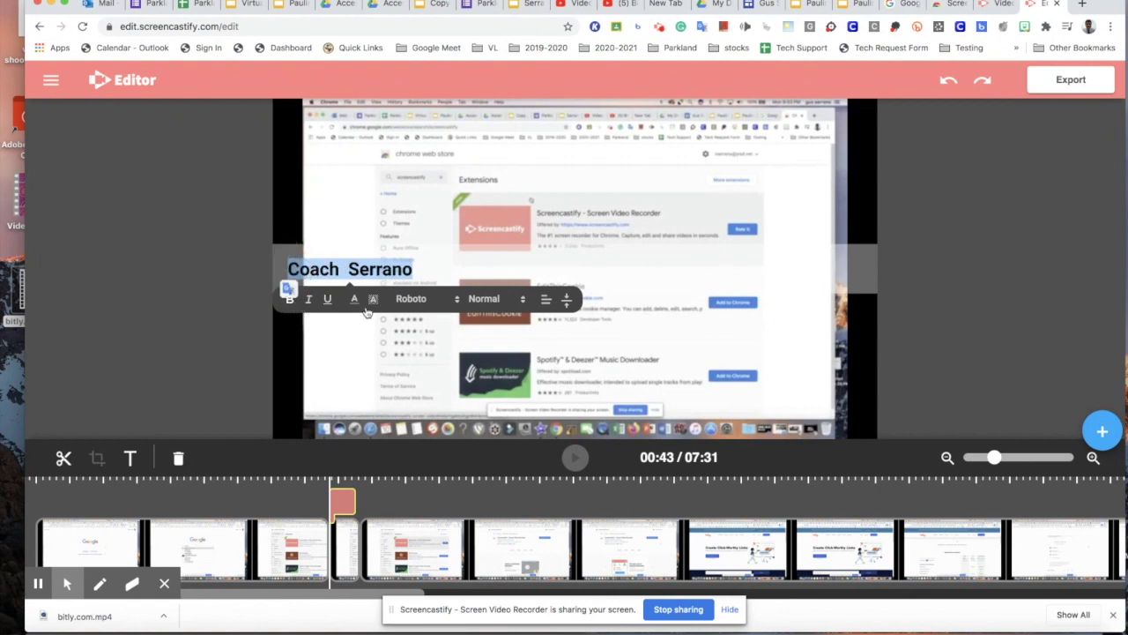
{"action": "left_click", "coordinate": [356, 302]}
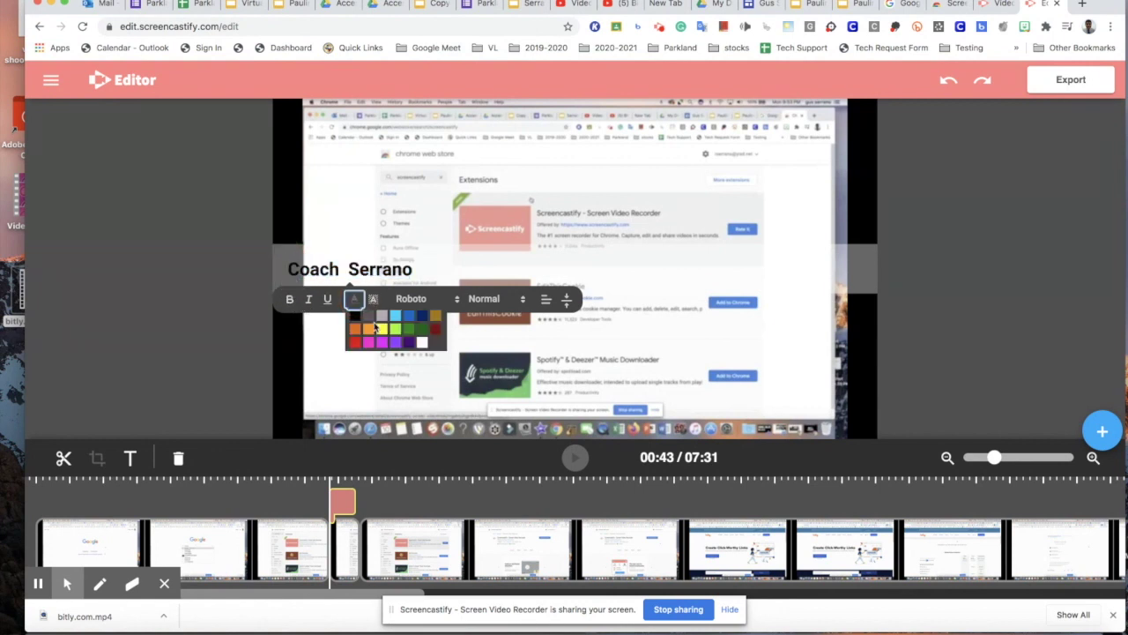
{"action": "left_click", "coordinate": [395, 317]}
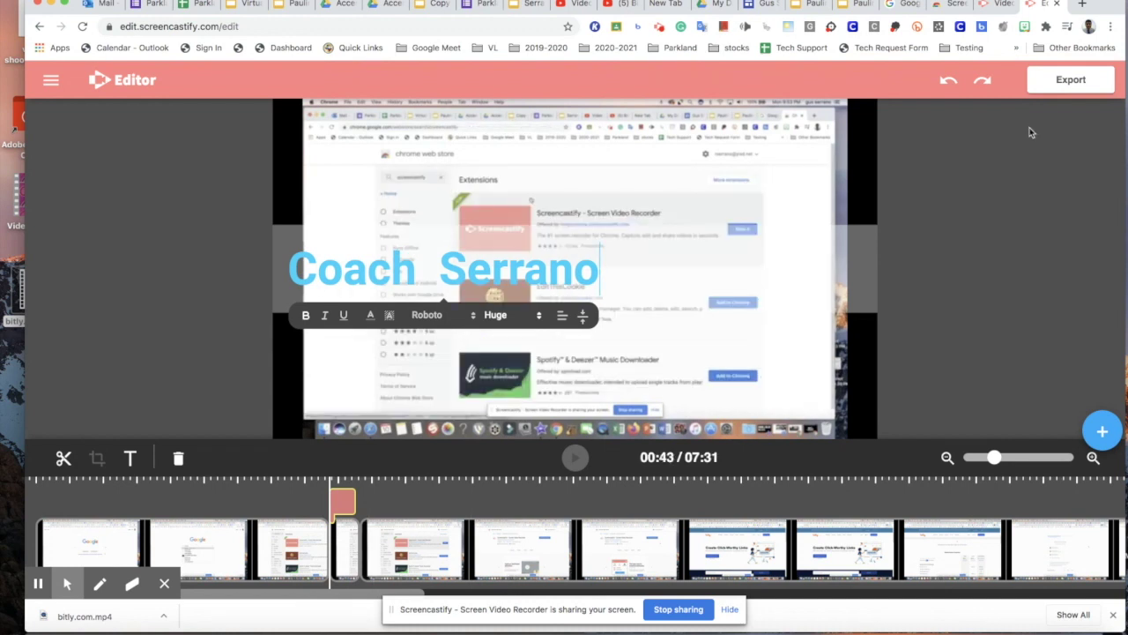
{"action": "left_click", "coordinate": [1071, 79]}
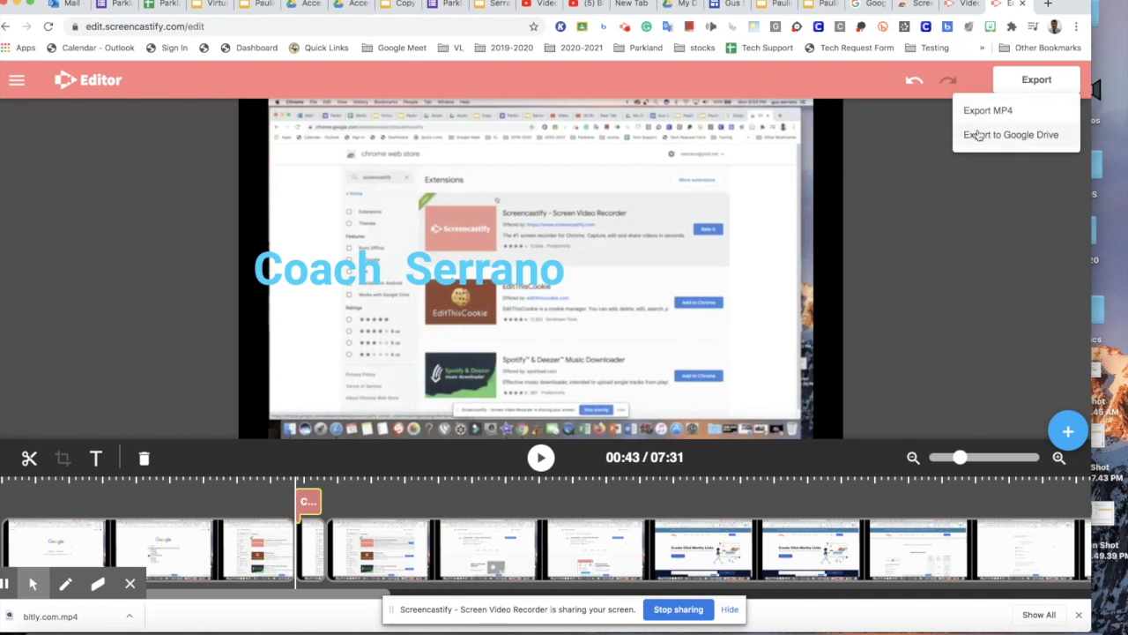
Save the edited video to Google Drive under the name 'bitly.com 1'.
{"action": "left_click", "coordinate": [994, 136]}
{"action": "left_click", "coordinate": [534, 327]}
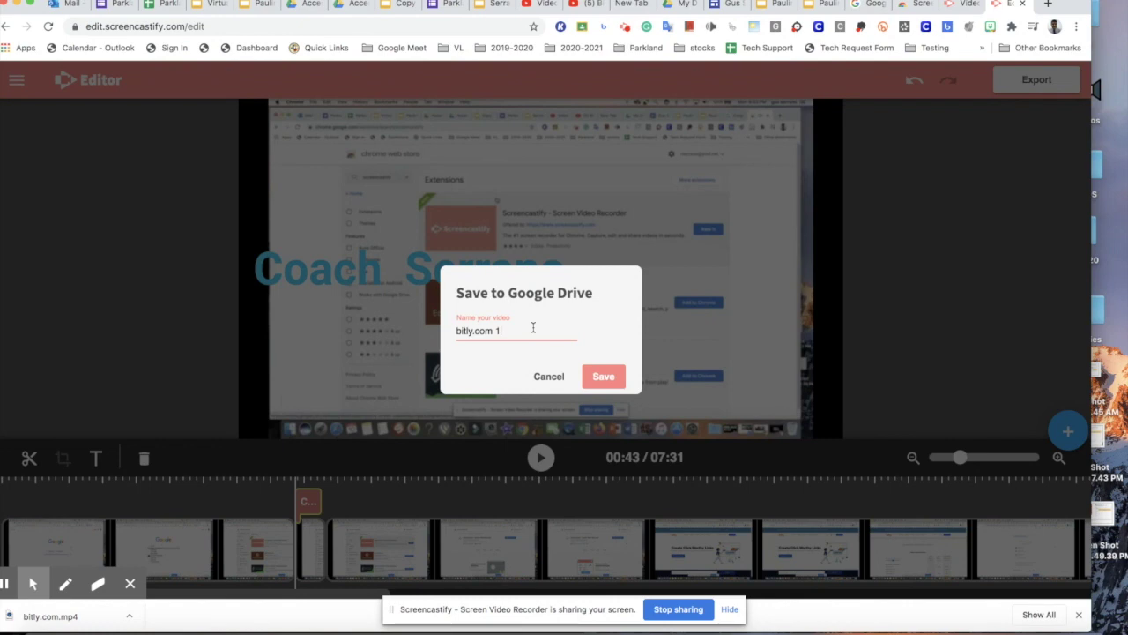
{"action": "left_click", "coordinate": [604, 377]}
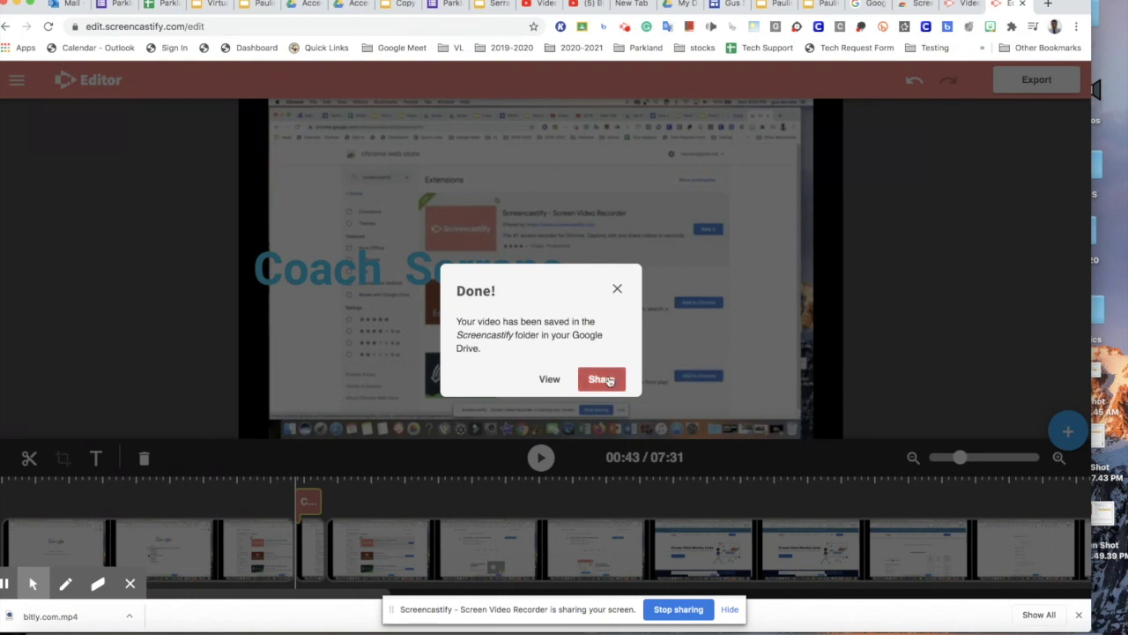
Check the saved video's Google sharing settings, then open it on its viewer page.
{"action": "left_click", "coordinate": [608, 381]}
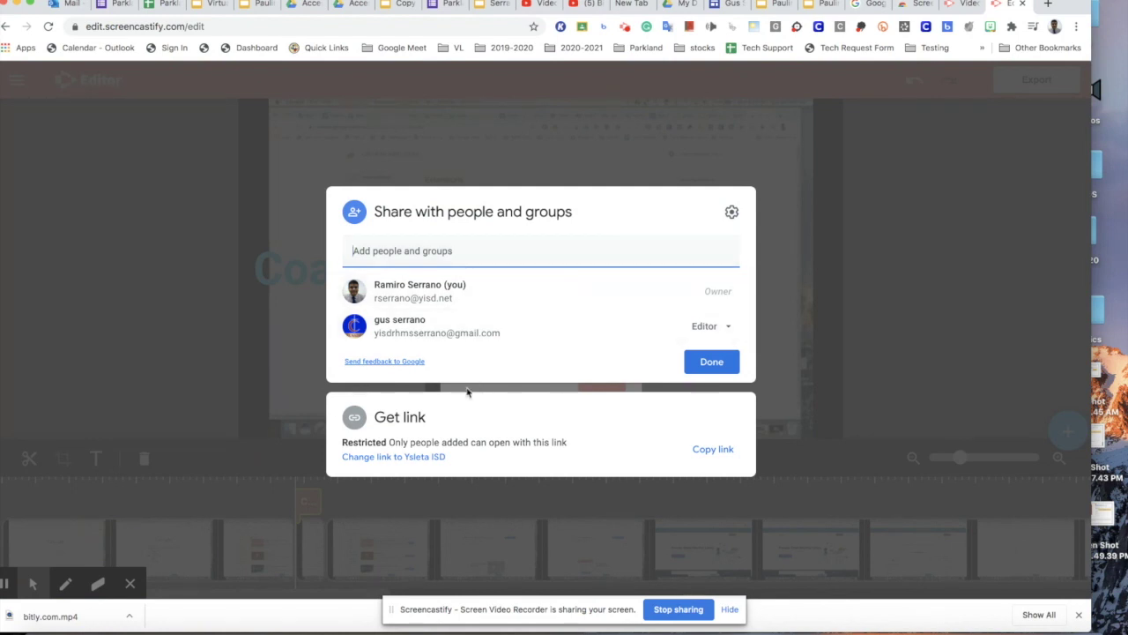
{"action": "left_click", "coordinate": [710, 363]}
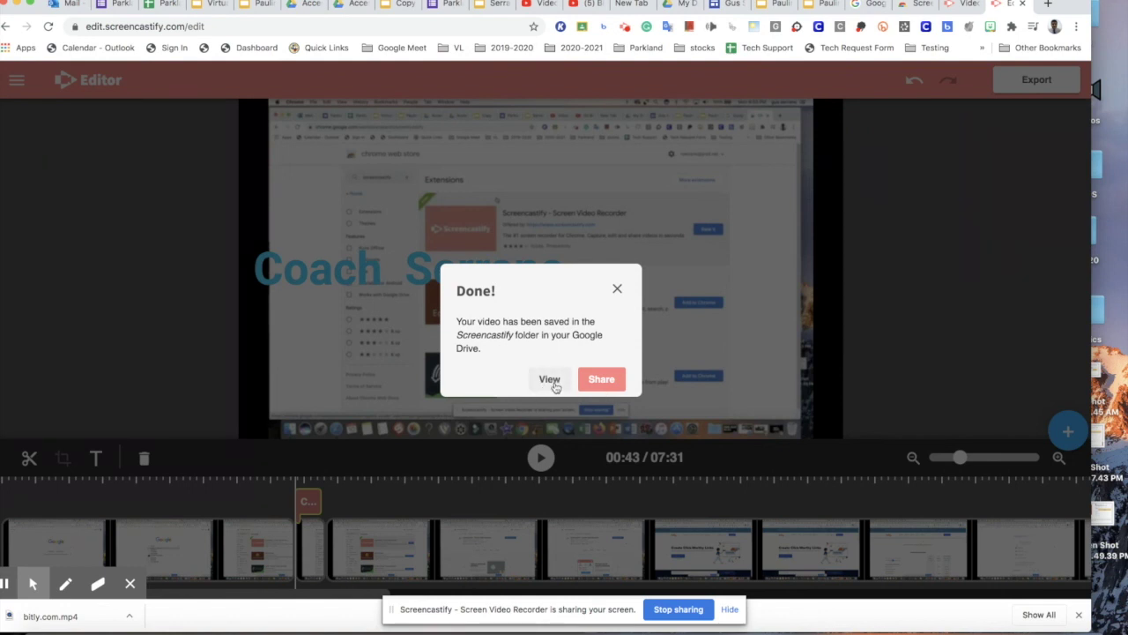
{"action": "left_click", "coordinate": [549, 381]}
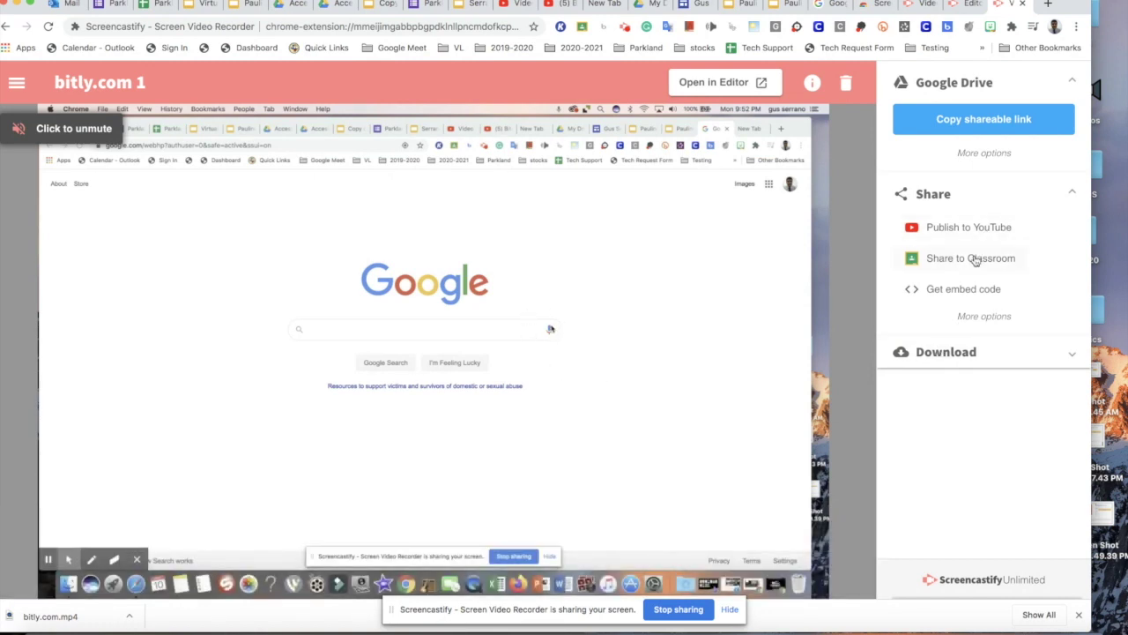
Expand the Download section to show plain download, audio-only and animated GIF options.
{"action": "left_click", "coordinate": [946, 352]}
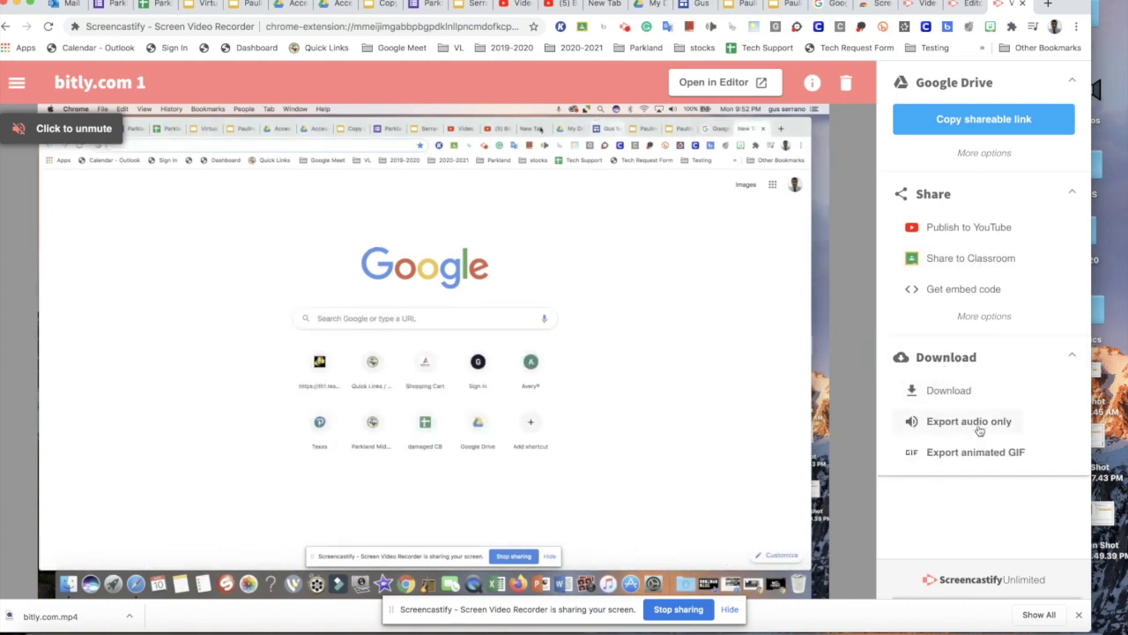
{"action": "mouse_move", "coordinate": [737, 358]}
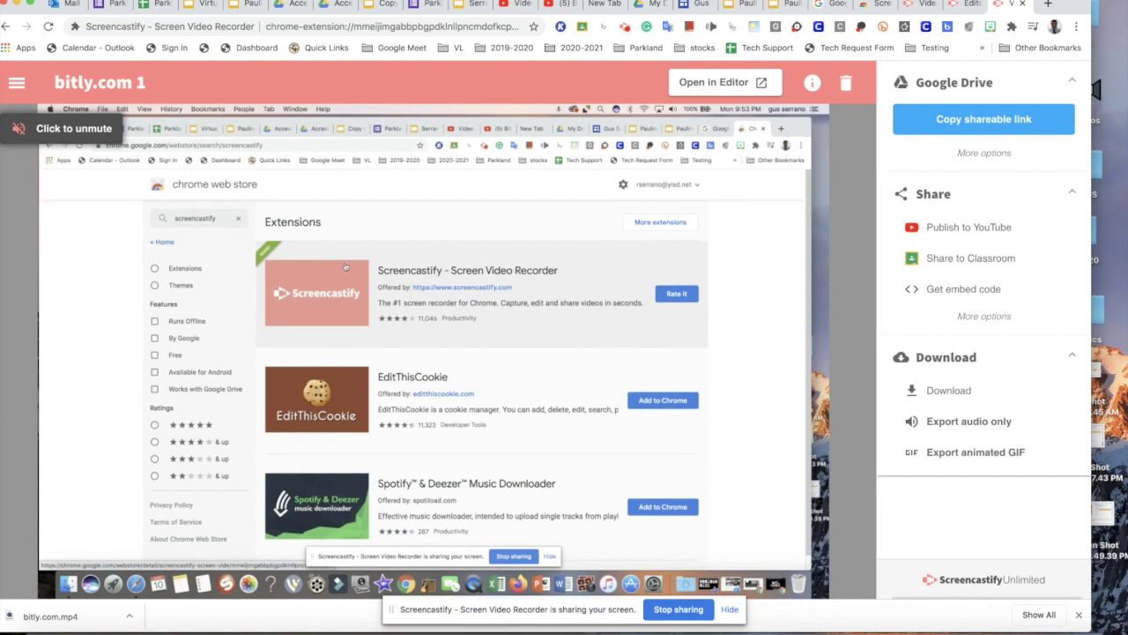
{"action": "mouse_move", "coordinate": [795, 397]}
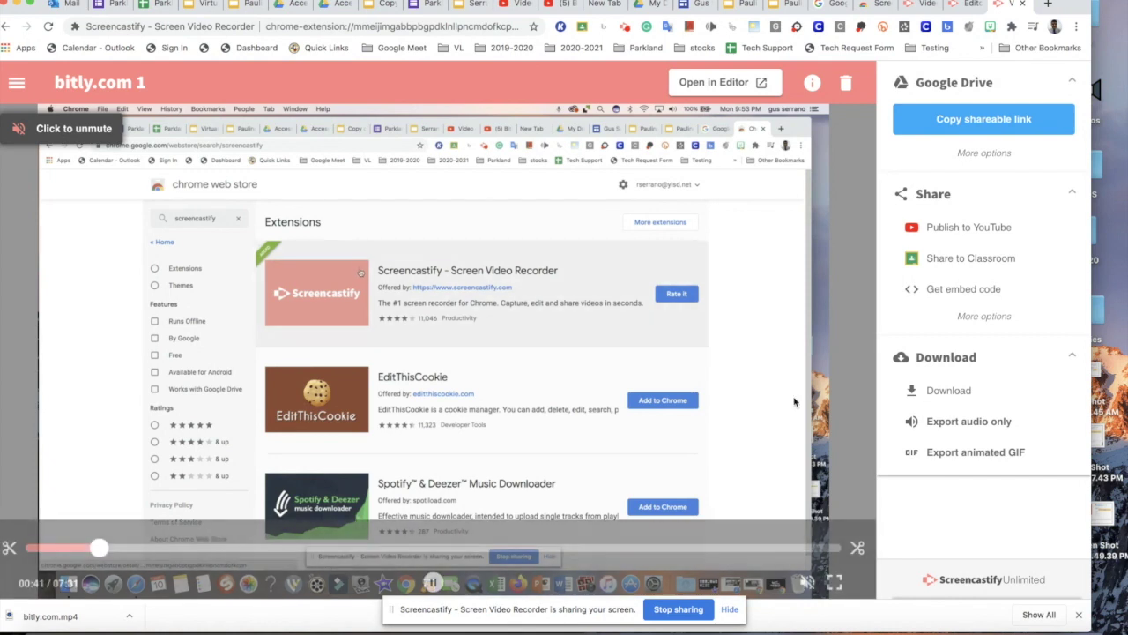